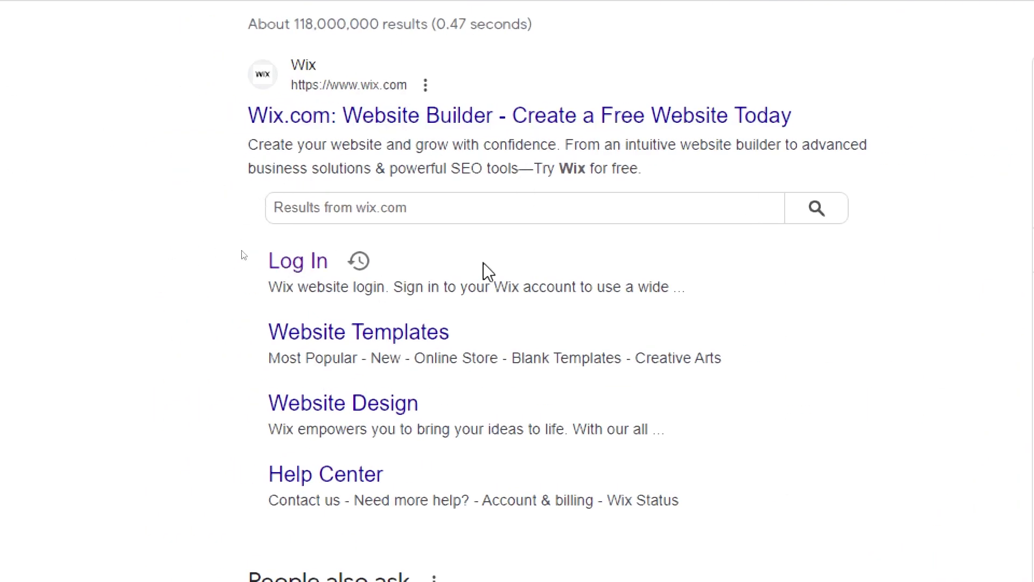
# Log in to Wix with Continue with Google, choosing the Google account.
pyautogui.click(297, 260)
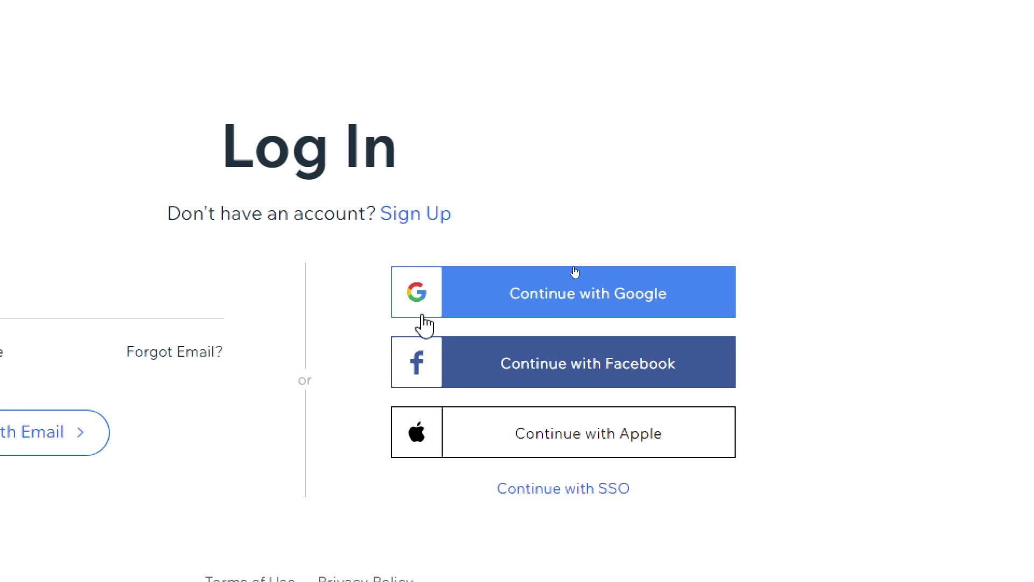
pyautogui.click(515, 299)
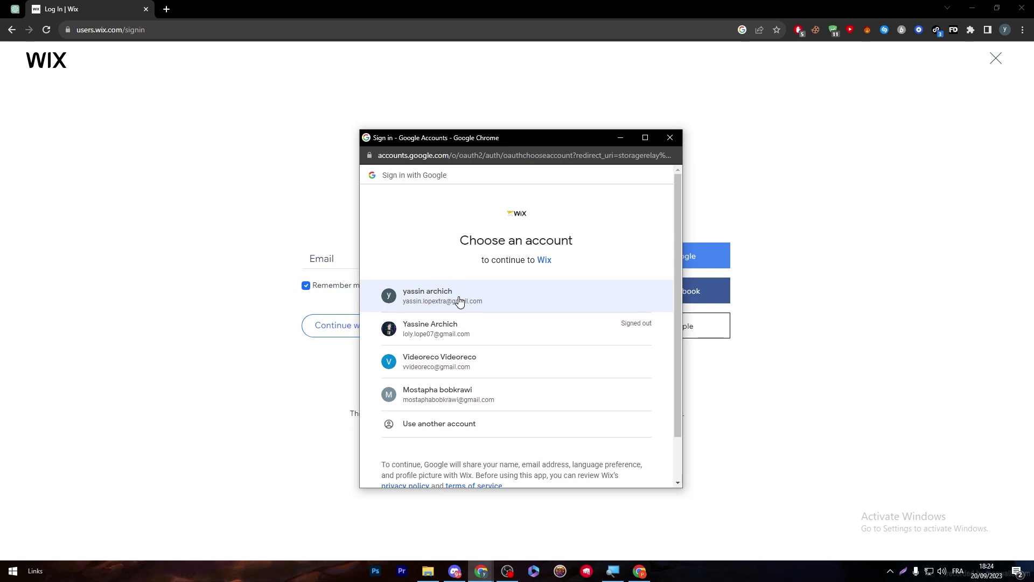
pyautogui.click(459, 301)
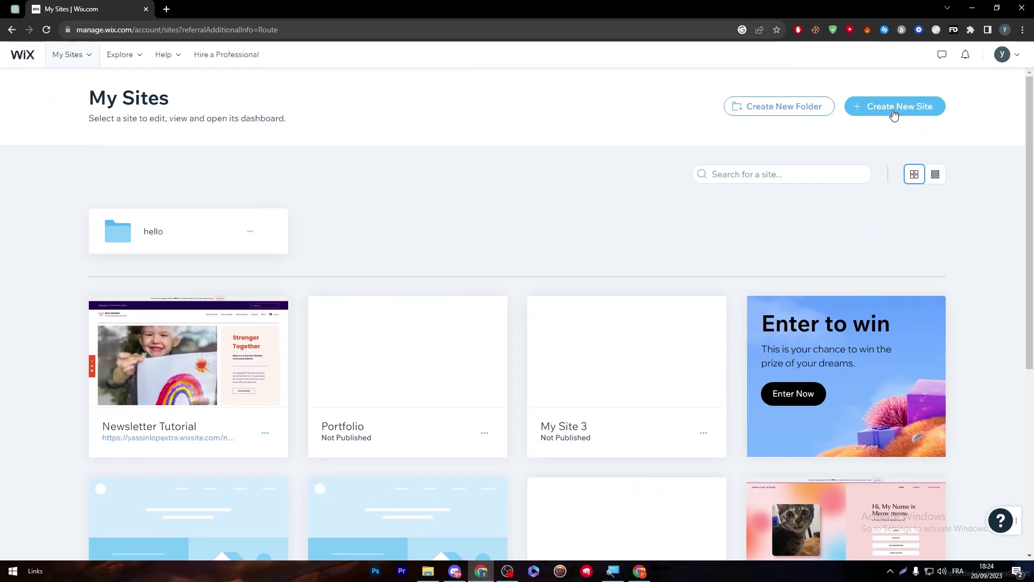
pyautogui.scroll(-2, 948, 117)
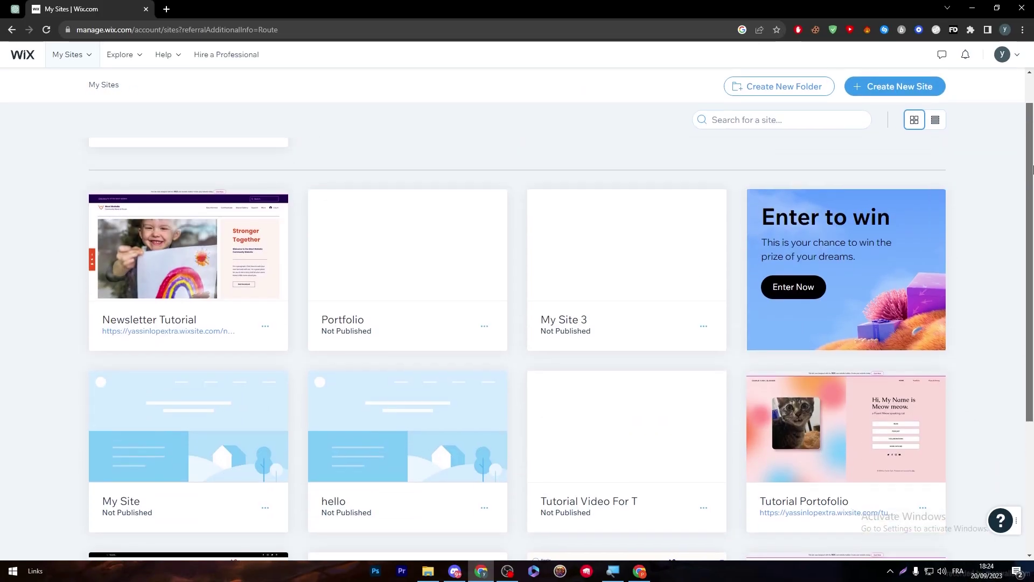
pyautogui.scroll(2, 972, 119)
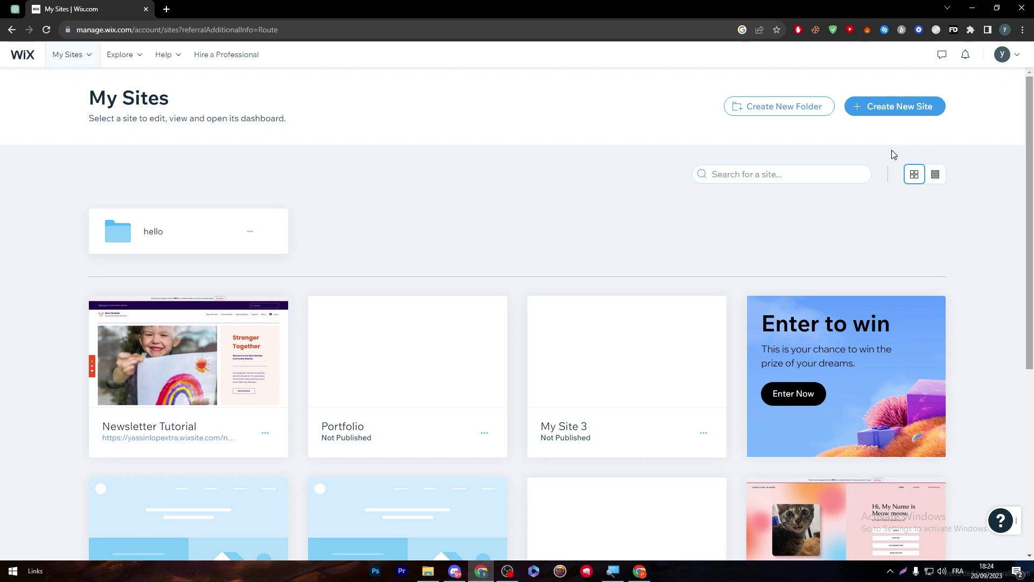
pyautogui.moveTo(1029, 175); pyautogui.dragTo(1029, 244)
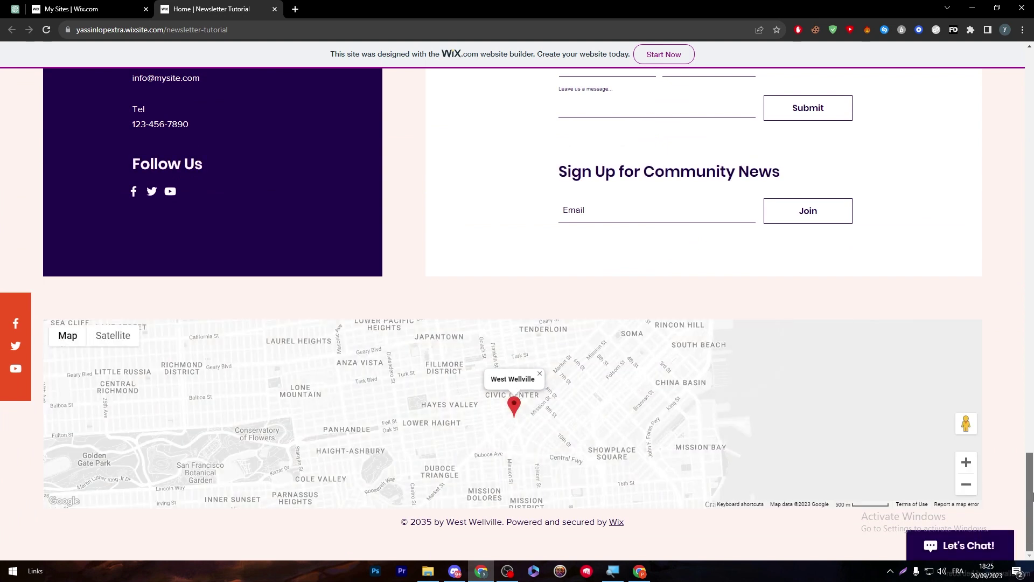
# Scroll the live Newsletter Tutorial page from footer to top, then open its Facebook link in a new tab.
pyautogui.scroll(4, 223, 176)
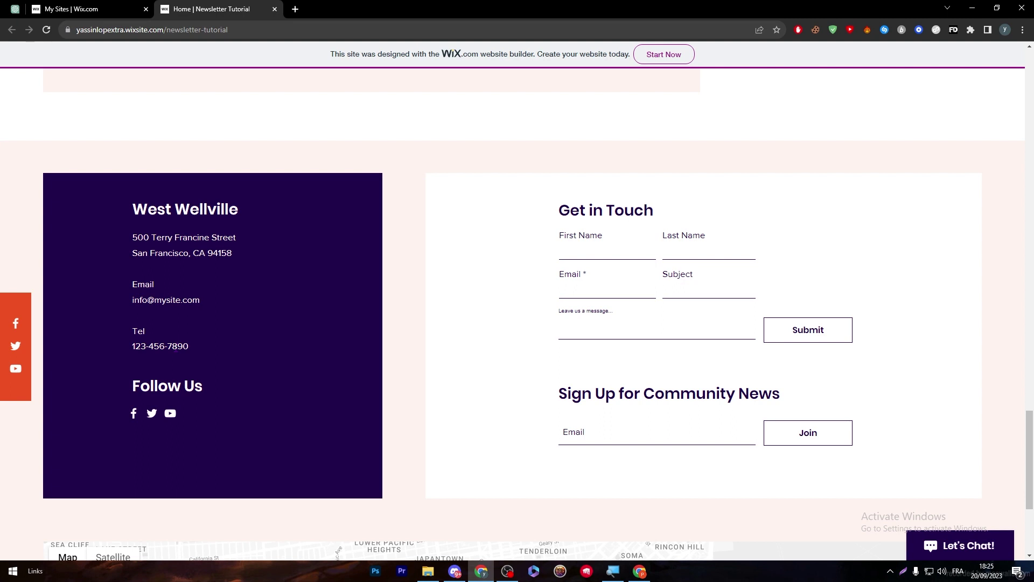
pyautogui.moveTo(128, 397); pyautogui.dragTo(235, 390)
pyautogui.click(224, 429)
pyautogui.click(1029, 313)
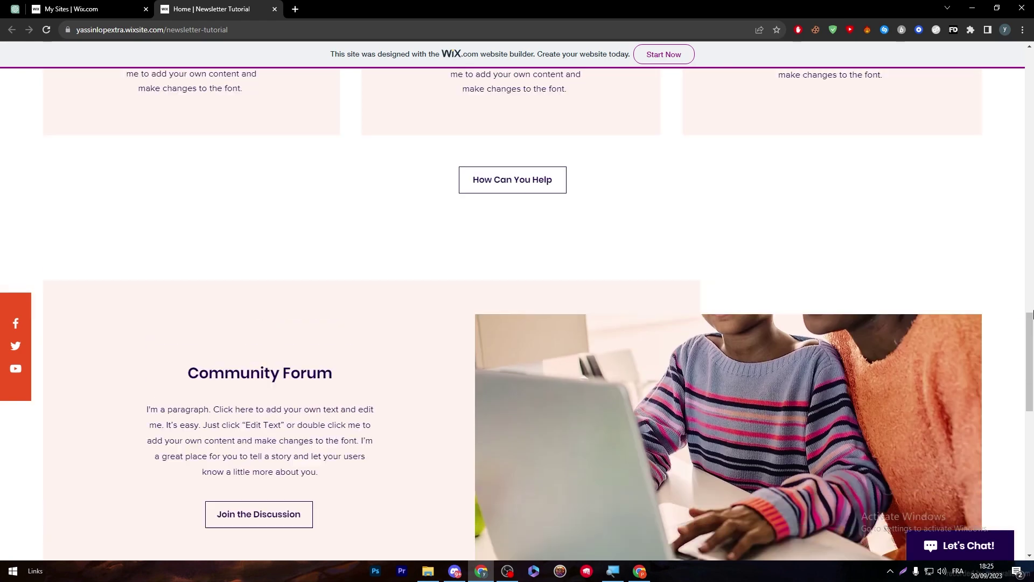
pyautogui.scroll(7, 61, 367)
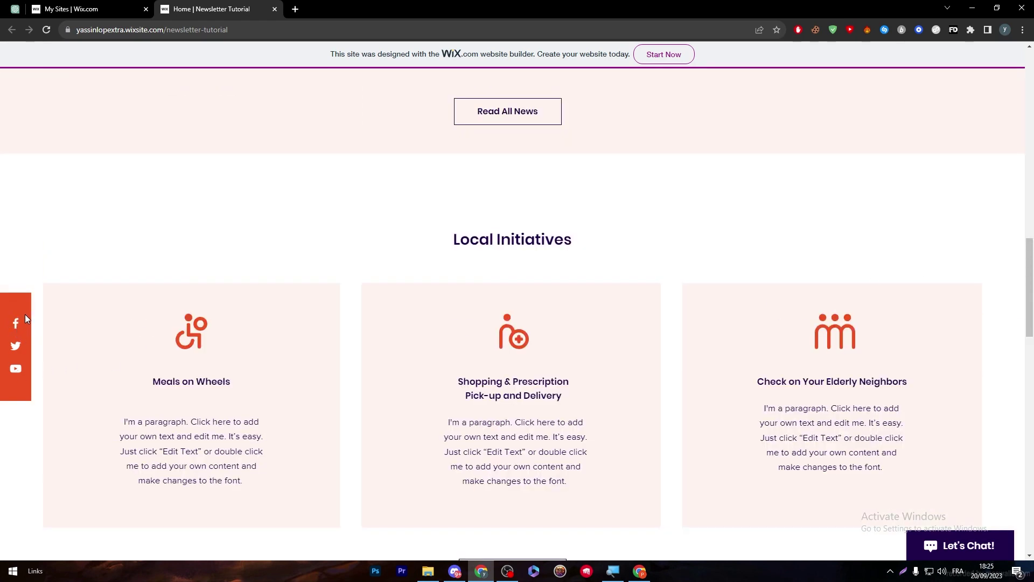
pyautogui.moveTo(1029, 285); pyautogui.dragTo(1028, 43)
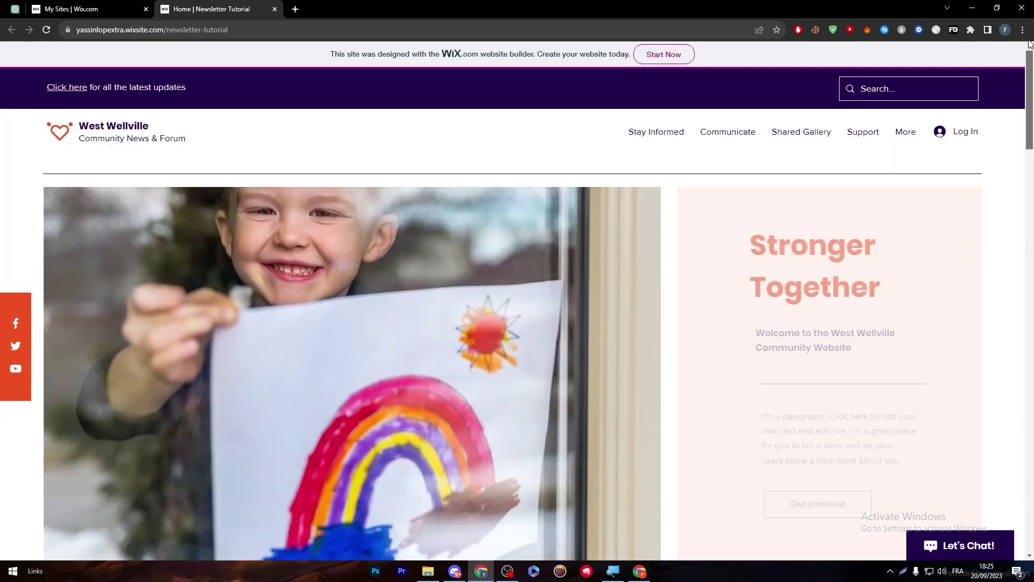
pyautogui.click(17, 324)
# Open the Twitter and YouTube links too, review each Wix social page, and return to the site.
pyautogui.click(15, 346)
pyautogui.click(16, 368)
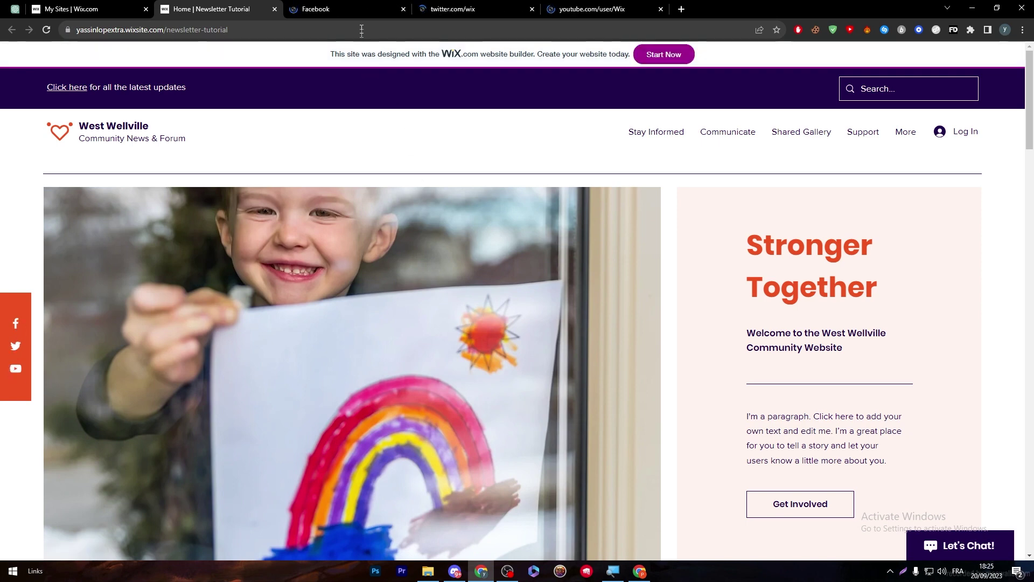
pyautogui.click(587, 11)
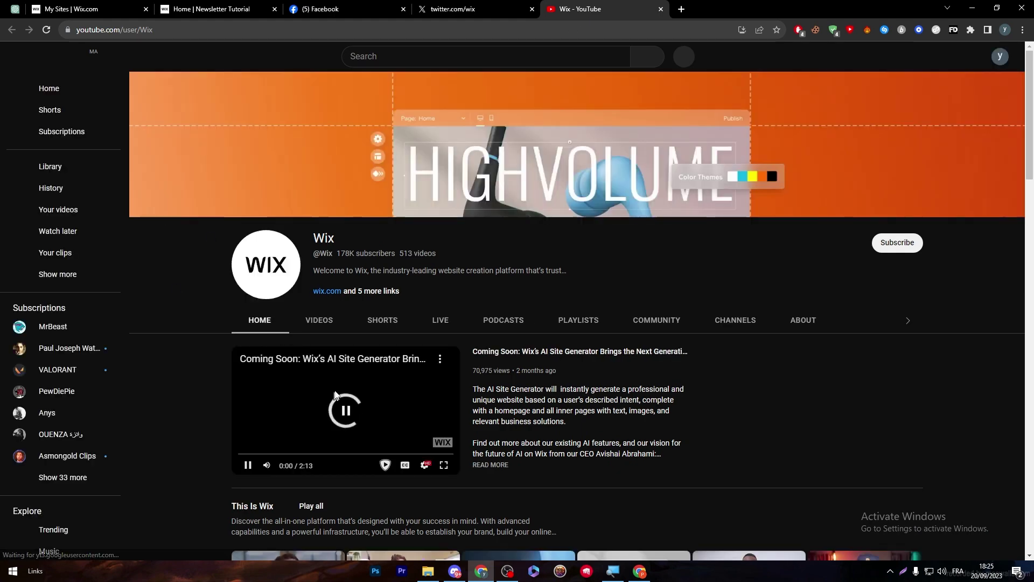
pyautogui.click(457, 9)
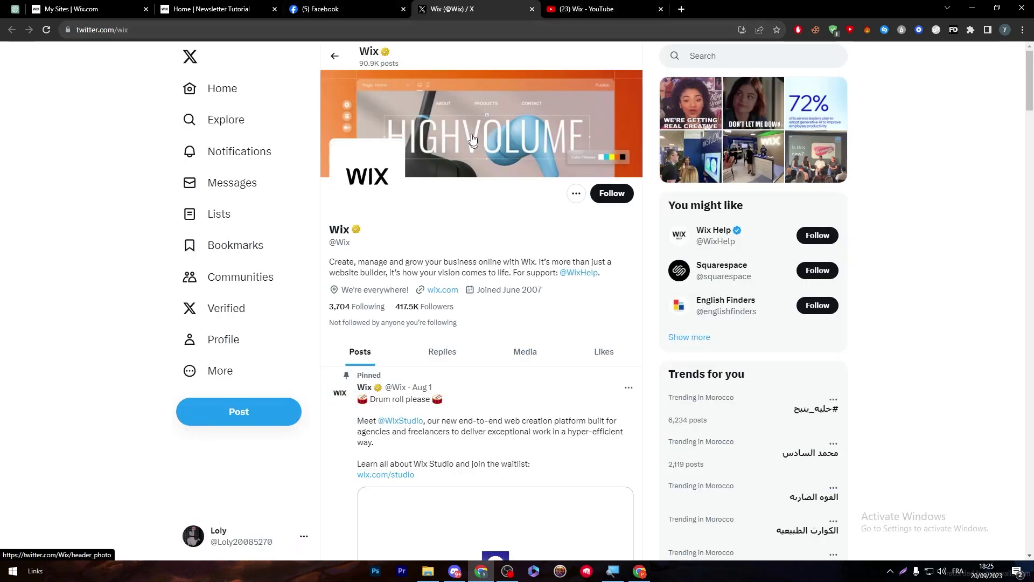
pyautogui.click(361, 5)
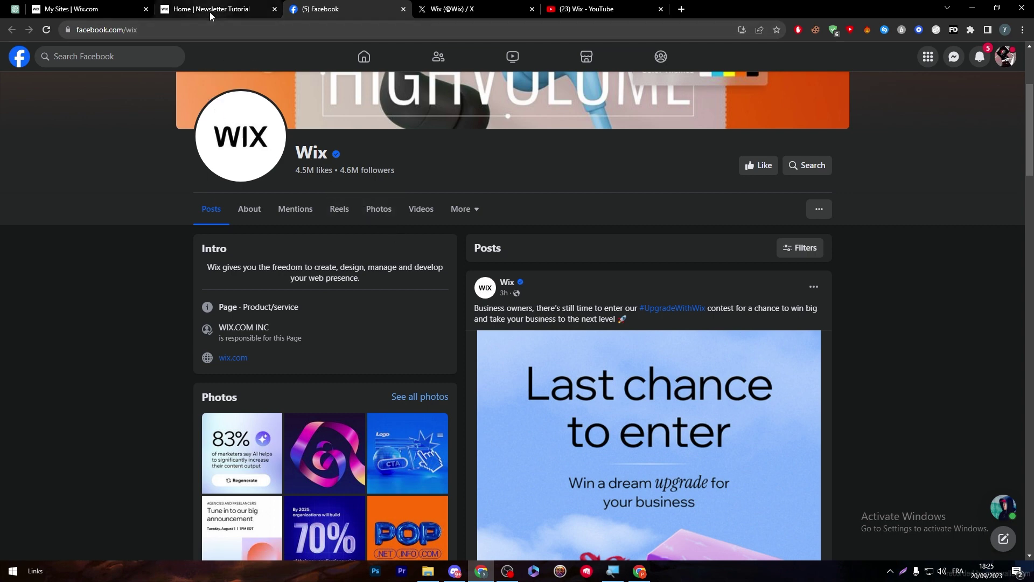
pyautogui.click(124, 8)
pyautogui.hotkey('ctrl', 'Tab')
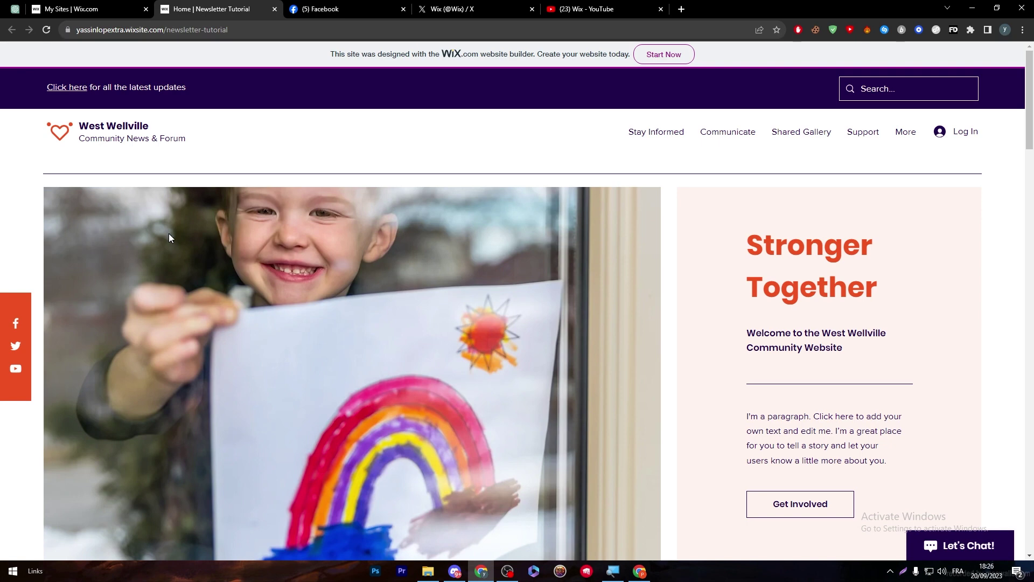
# Go back to My Sites and open the Newsletter Tutorial site's dashboard.
pyautogui.hotkey('ctrl', 'shift', 'Tab')
pyautogui.moveTo(215, 203)
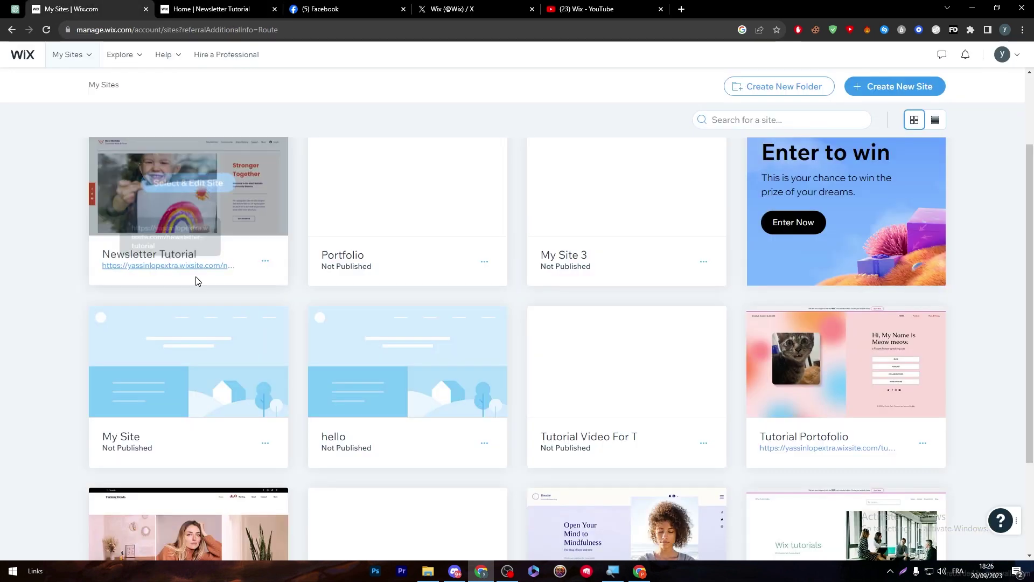
pyautogui.click(212, 182)
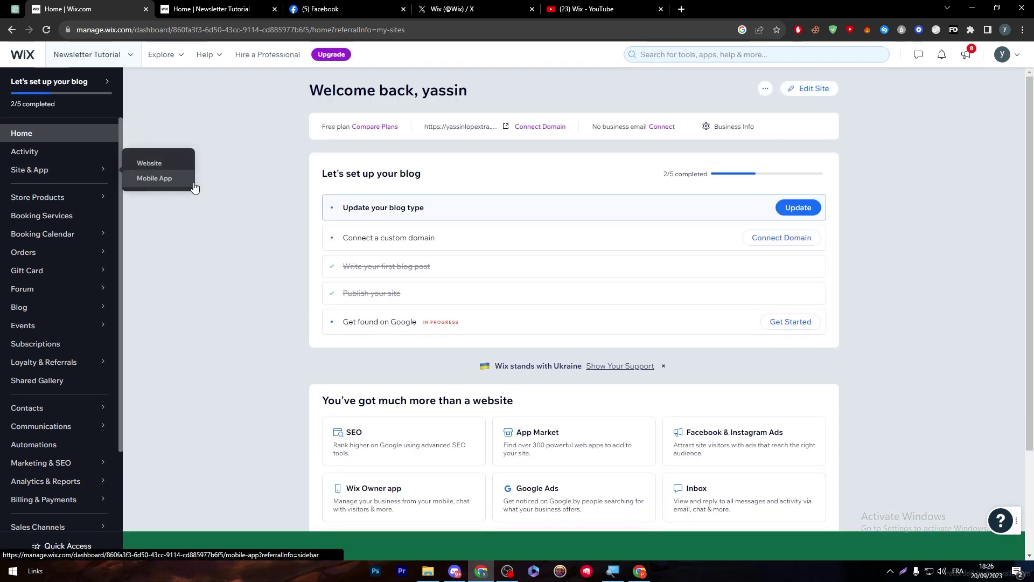
pyautogui.click(132, 56)
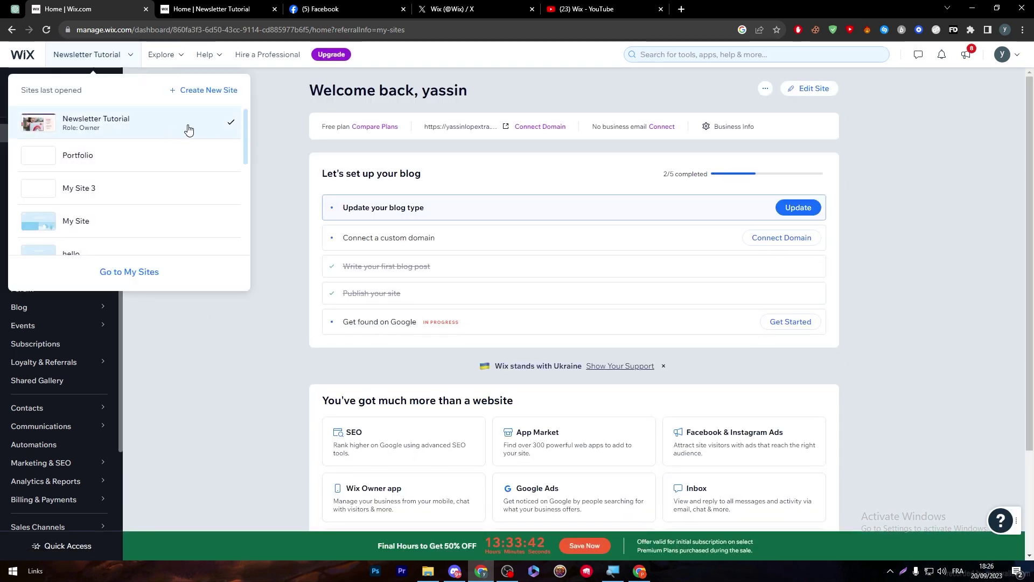
pyautogui.click(297, 208)
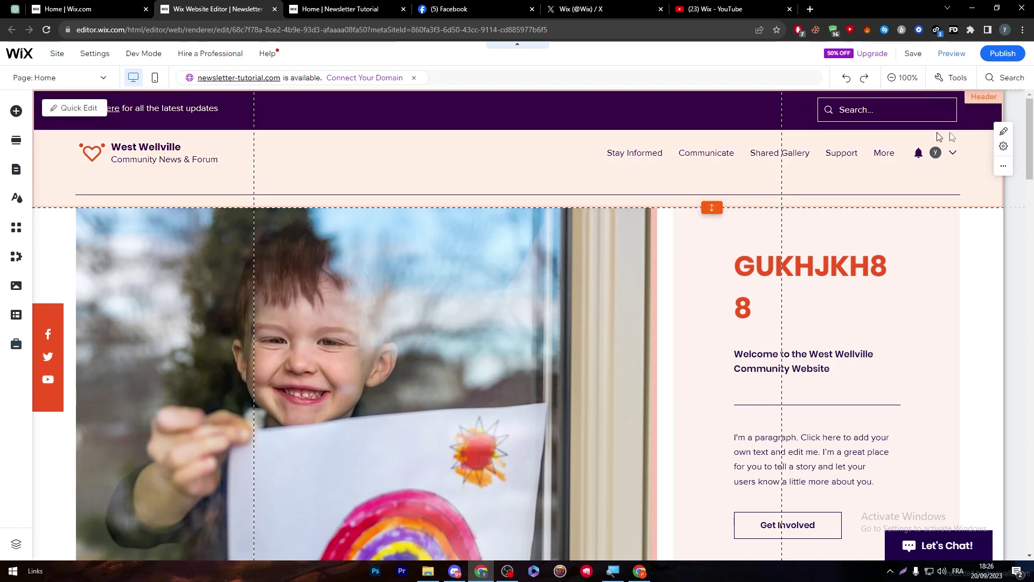
pyautogui.scroll(-10, 1026, 247)
pyautogui.scroll(-15, 1026, 246)
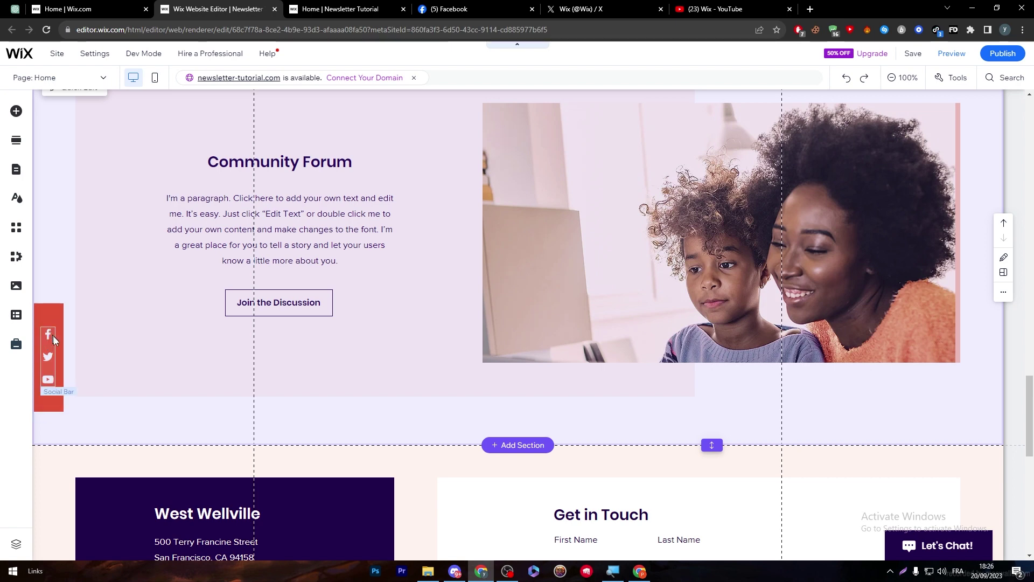
pyautogui.click(50, 348)
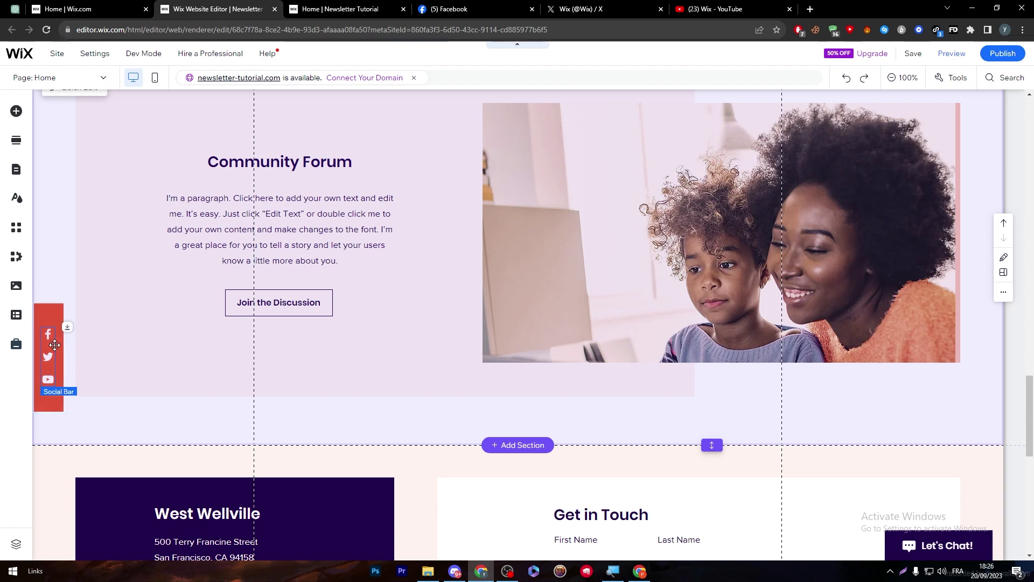
pyautogui.rightClick(51, 391)
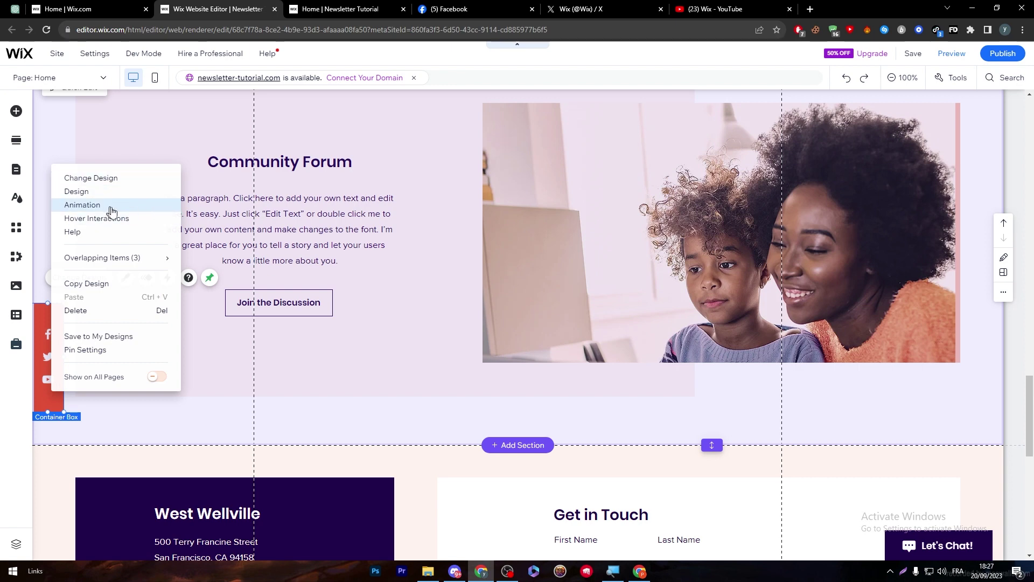
pyautogui.moveTo(161, 266)
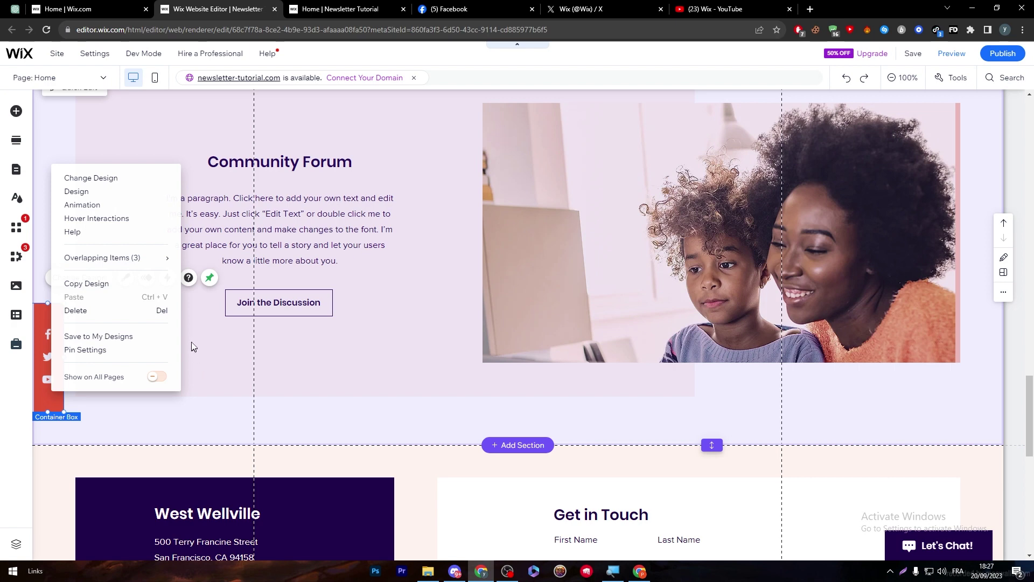
pyautogui.click(204, 357)
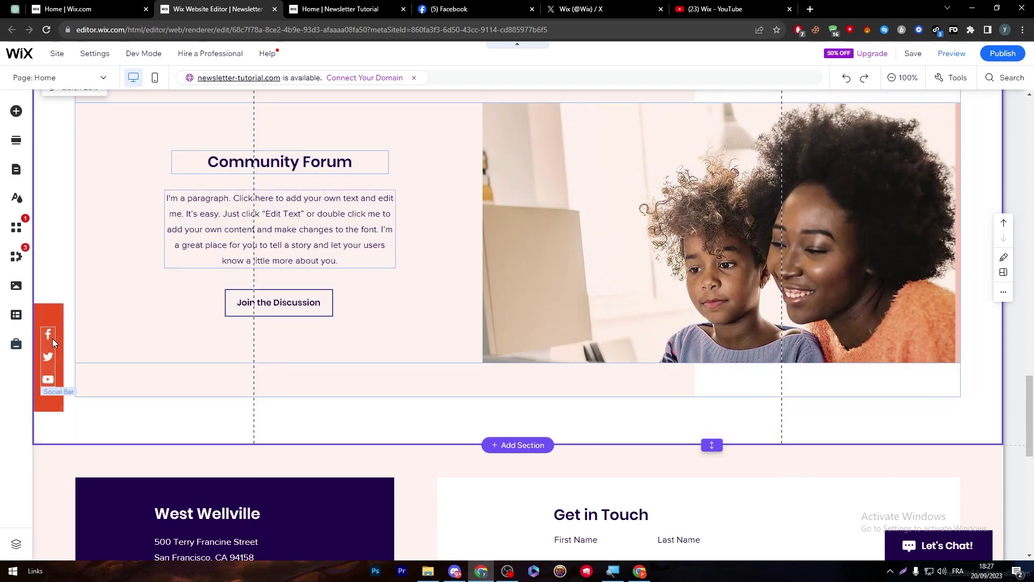
# Open the social bar's Set Social Links and browse the Add Icons library.
pyautogui.doubleClick(49, 336)
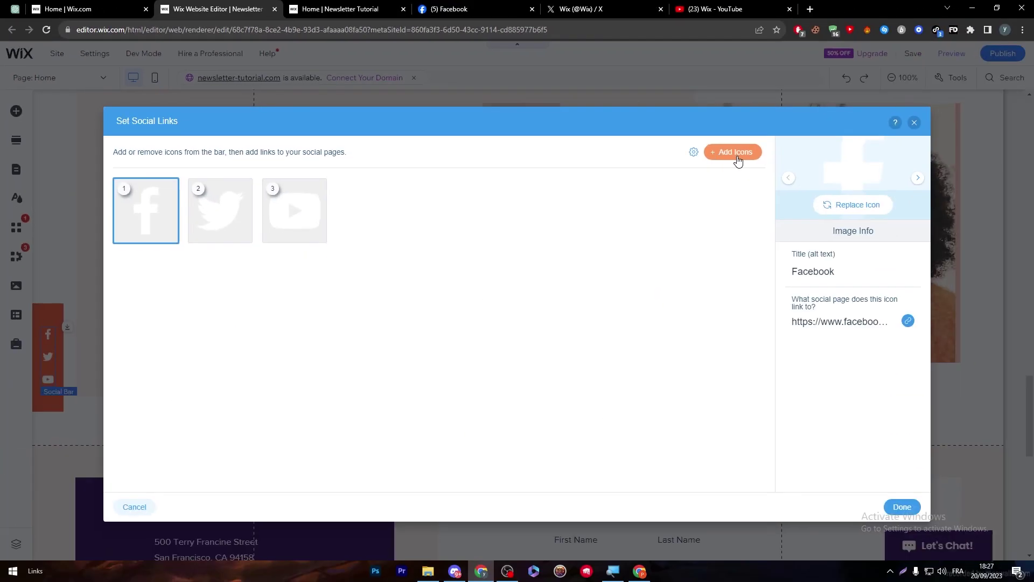
pyautogui.click(737, 157)
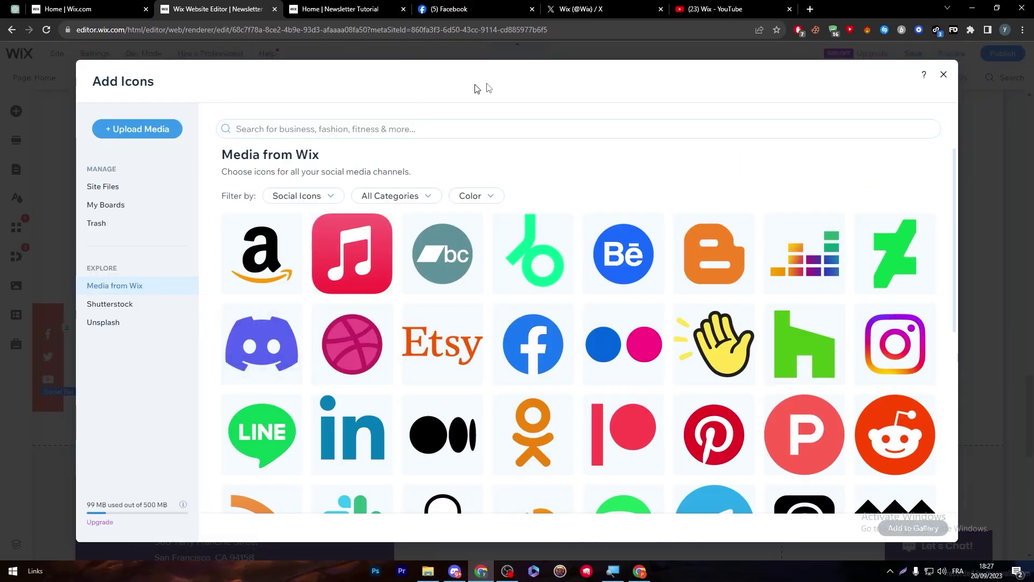
# Add the Discord icon from Media from Wix to the social bar.
pyautogui.scroll(-1, 955, 195)
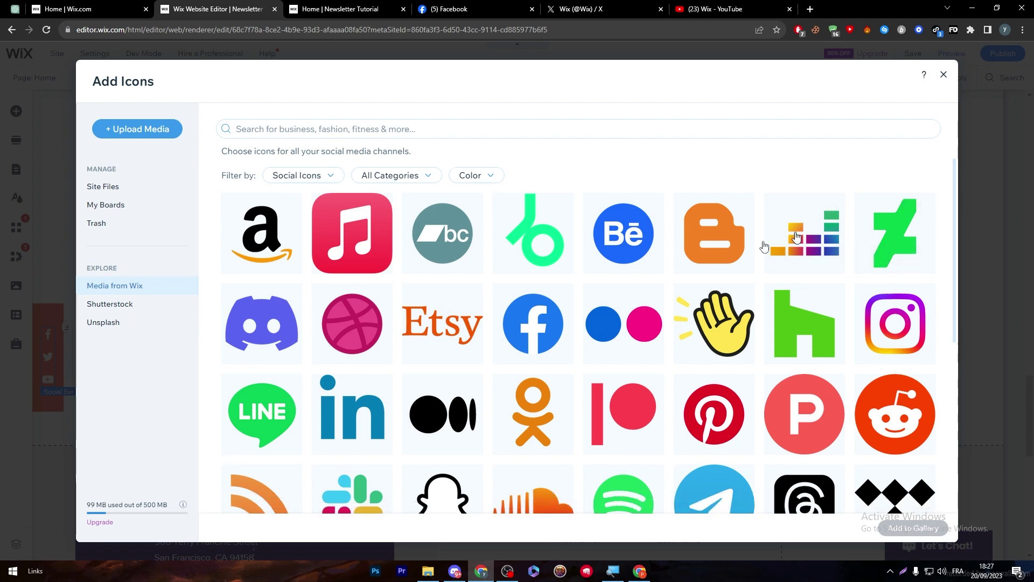
pyautogui.click(270, 330)
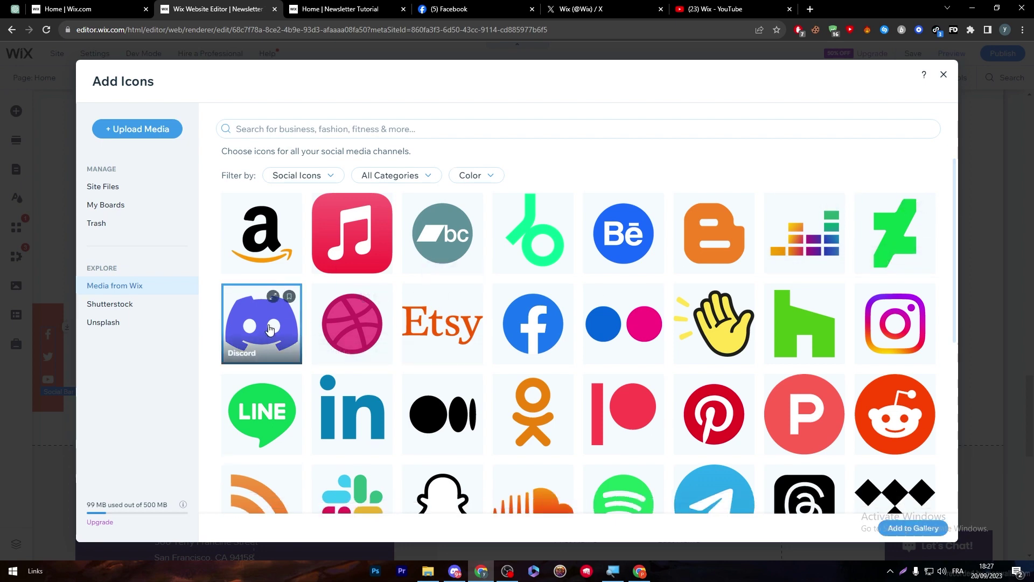
pyautogui.click(914, 528)
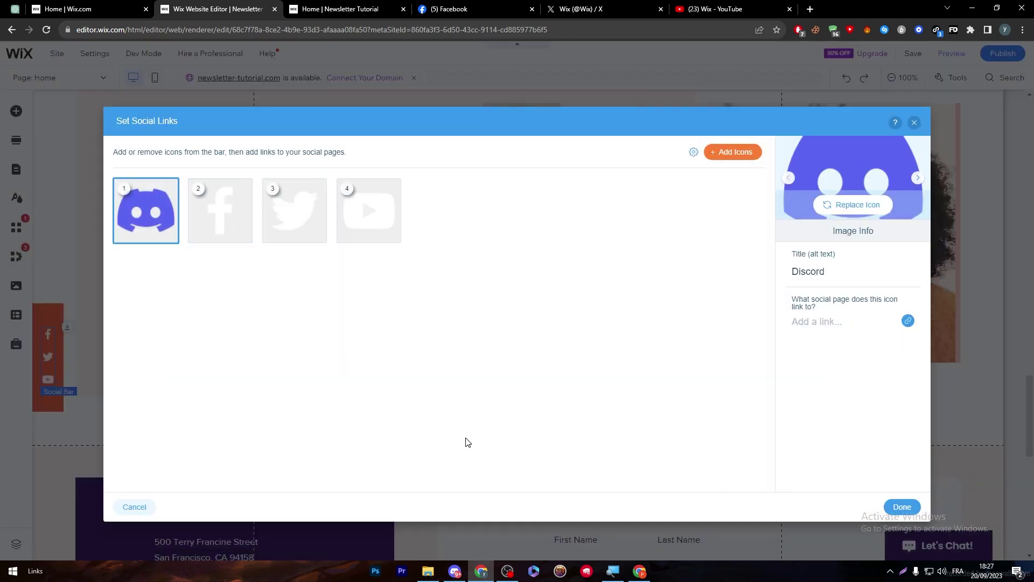
pyautogui.moveTo(115, 208); pyautogui.dragTo(244, 277)
# Apply the Discord icon, reopen Set Social Links, and inspect the Facebook, Twitter and YouTube links.
pyautogui.click(897, 509)
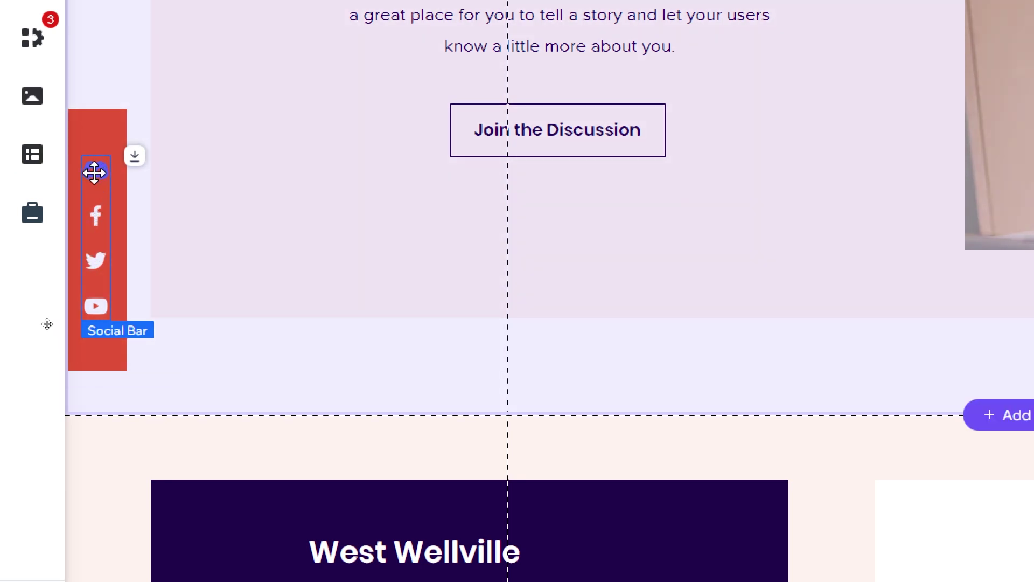
pyautogui.doubleClick(94, 172)
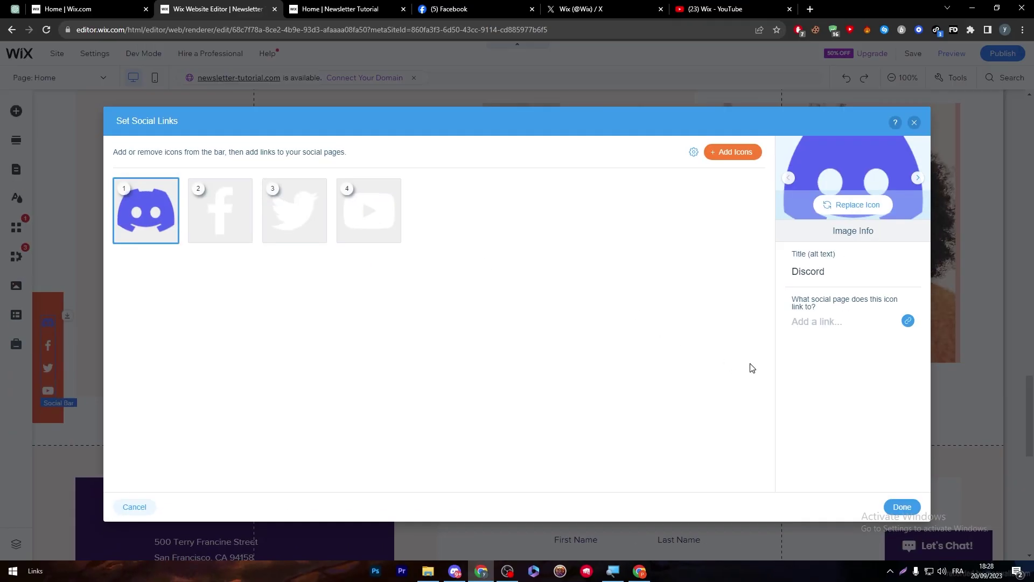
pyautogui.click(221, 225)
pyautogui.click(294, 227)
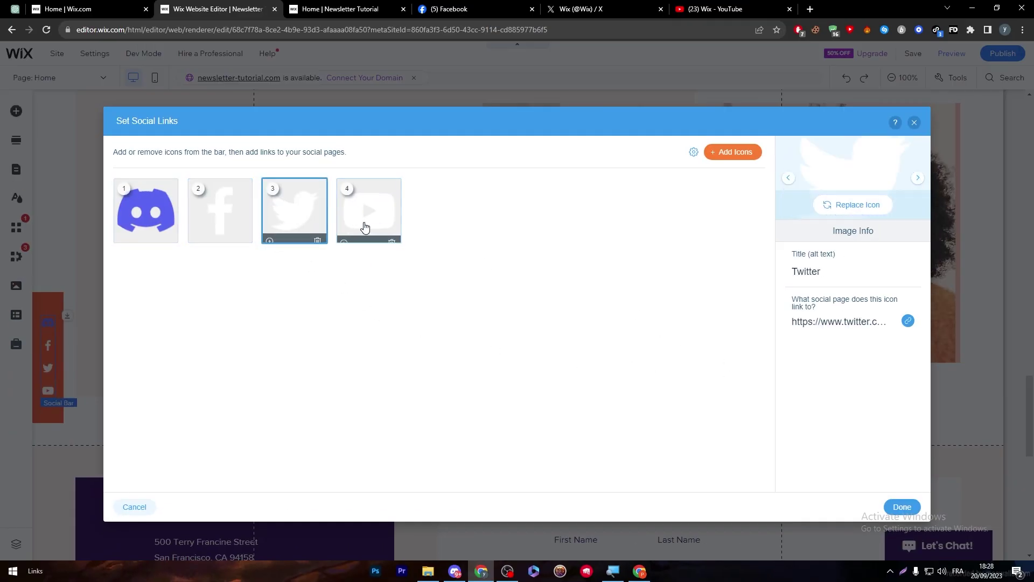
pyautogui.click(364, 227)
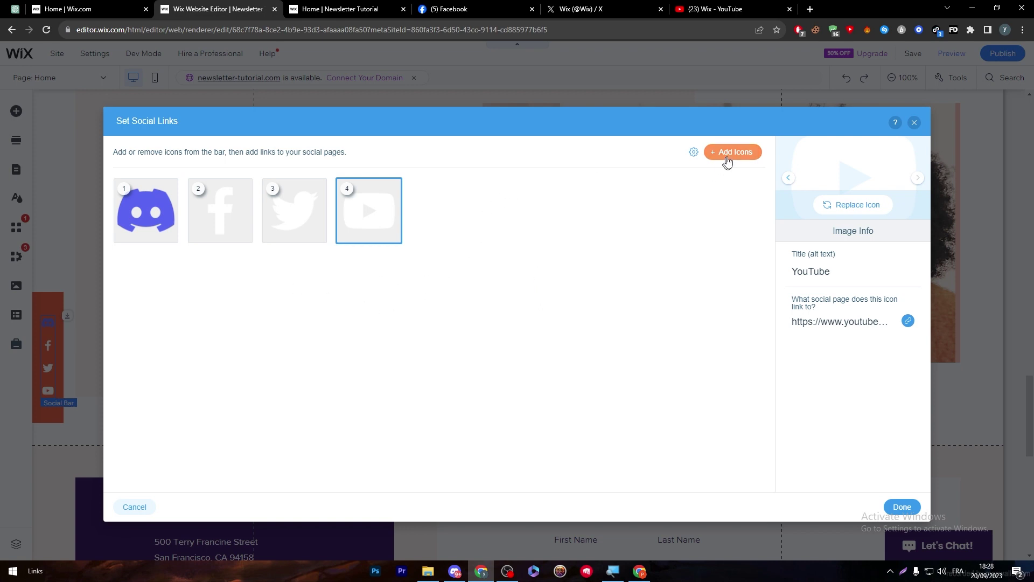
# Search 'ins' in the icon library and add the Instagram icon to the social bar.
pyautogui.click(753, 162)
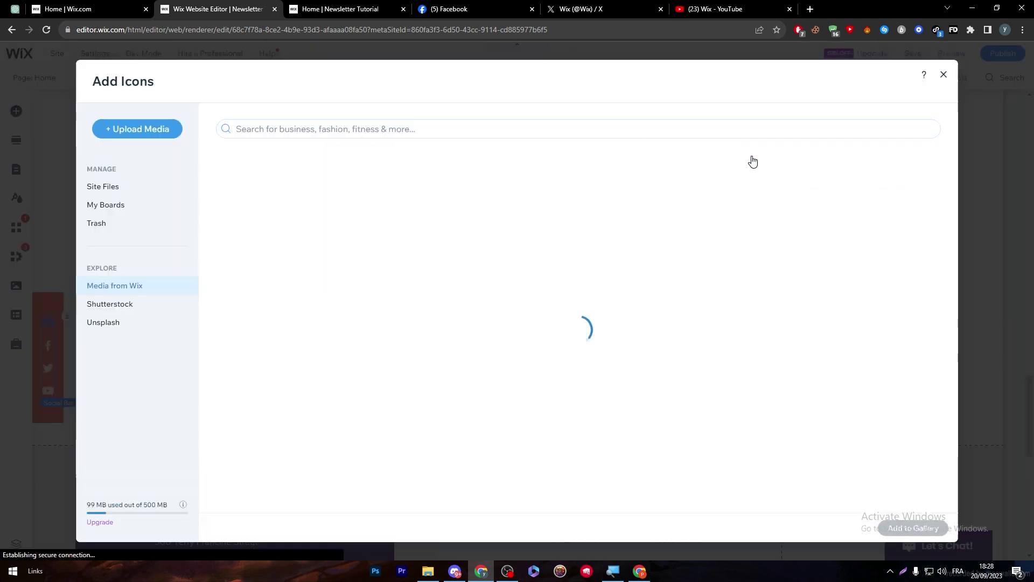
pyautogui.write('ins')
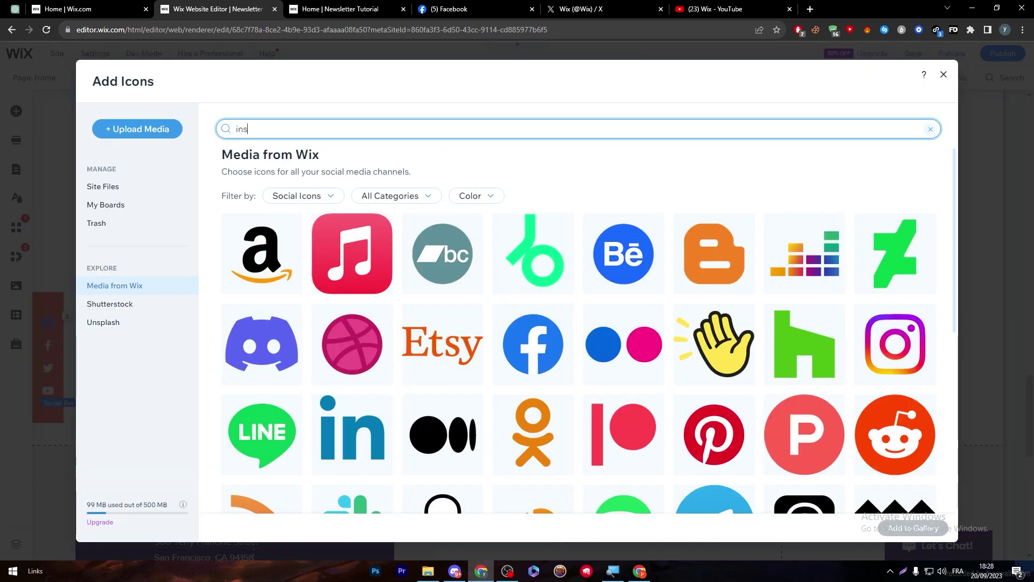
pyautogui.click(895, 348)
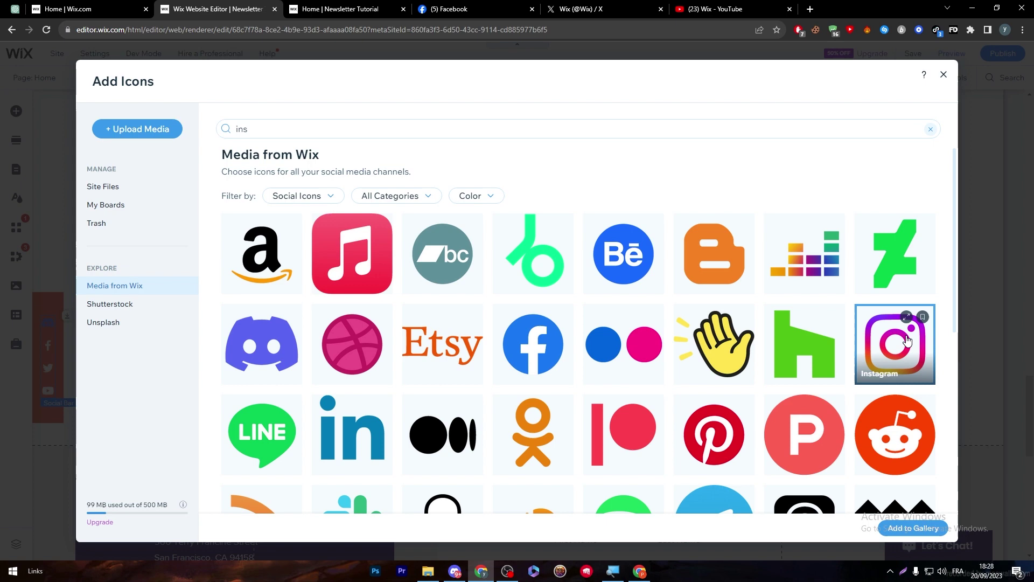
pyautogui.click(912, 528)
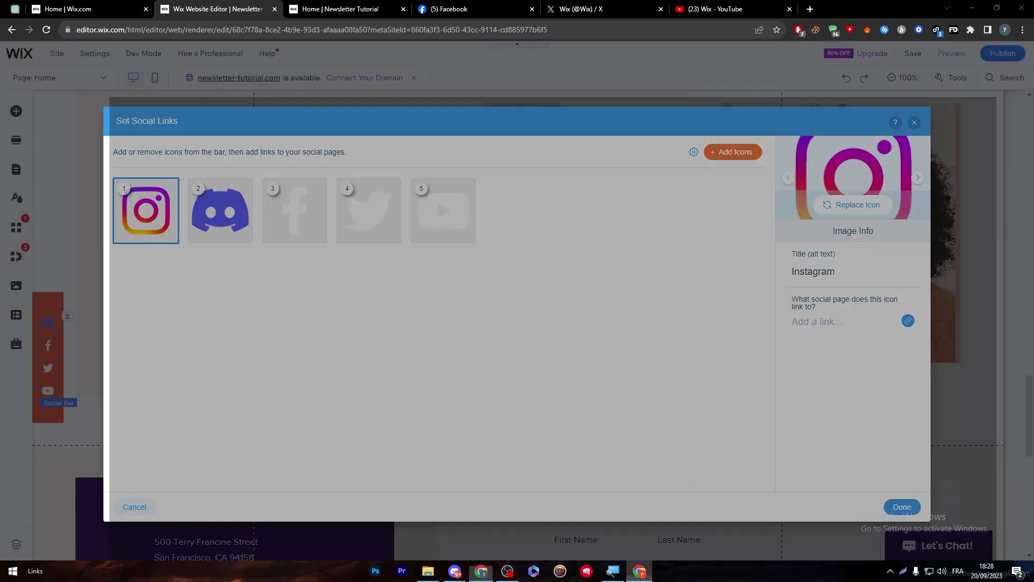
# Copy the Instagram profile's web address from its browser window.
pyautogui.click(639, 571)
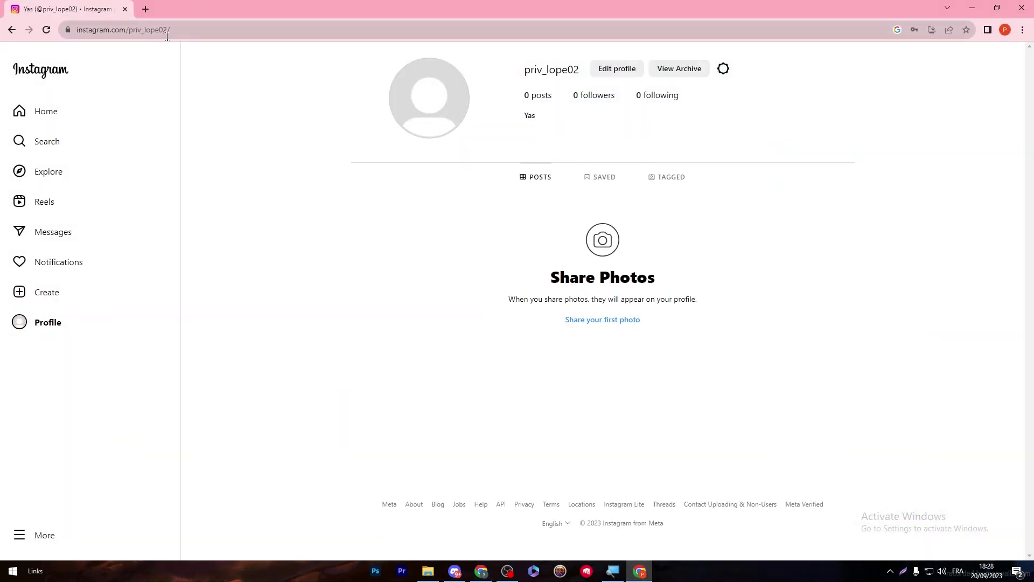
pyautogui.click(52, 36)
pyautogui.hotkey('ctrl', 'c')
pyautogui.click(639, 571)
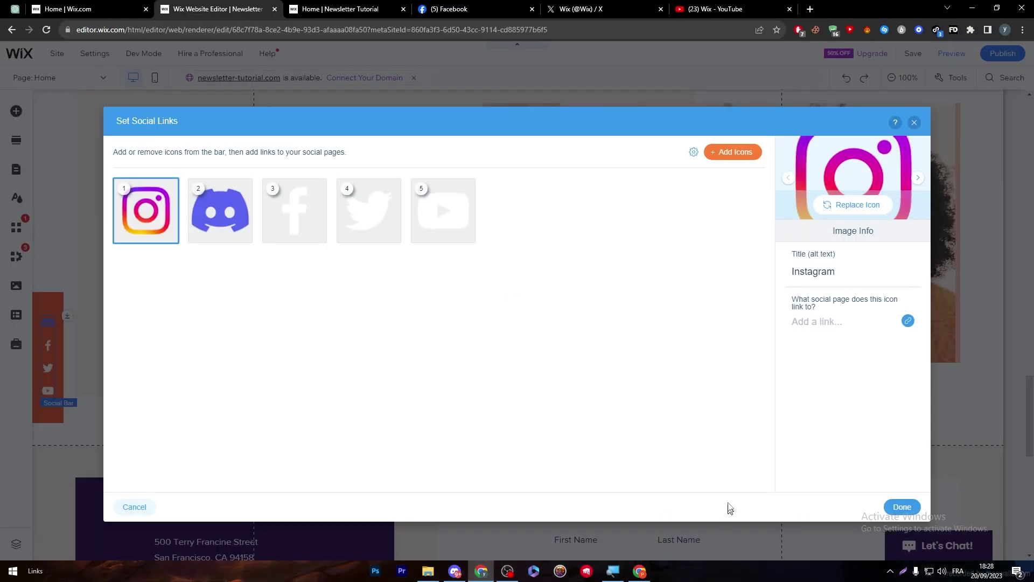
# Paste the Instagram address into the icon's link, cancel, then reopen the link dialog on Page.
pyautogui.click(850, 323)
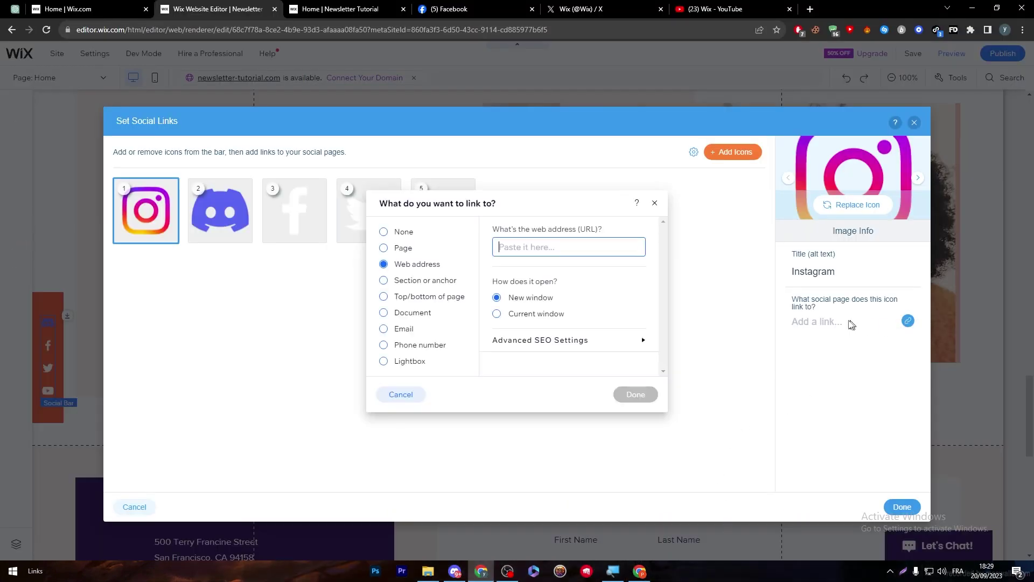
pyautogui.hotkey('ctrl', 'v')
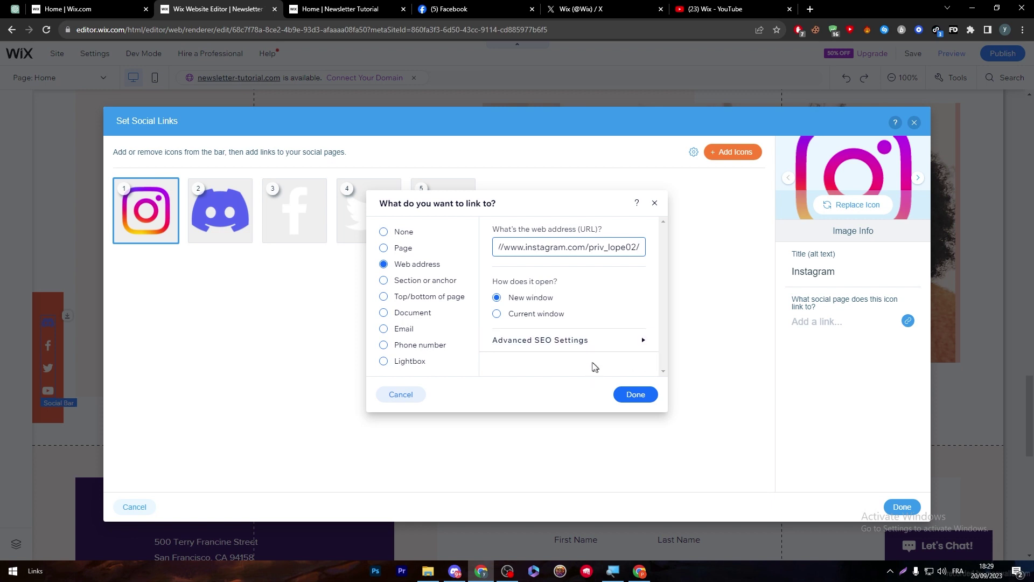
pyautogui.click(510, 347)
pyautogui.click(669, 303)
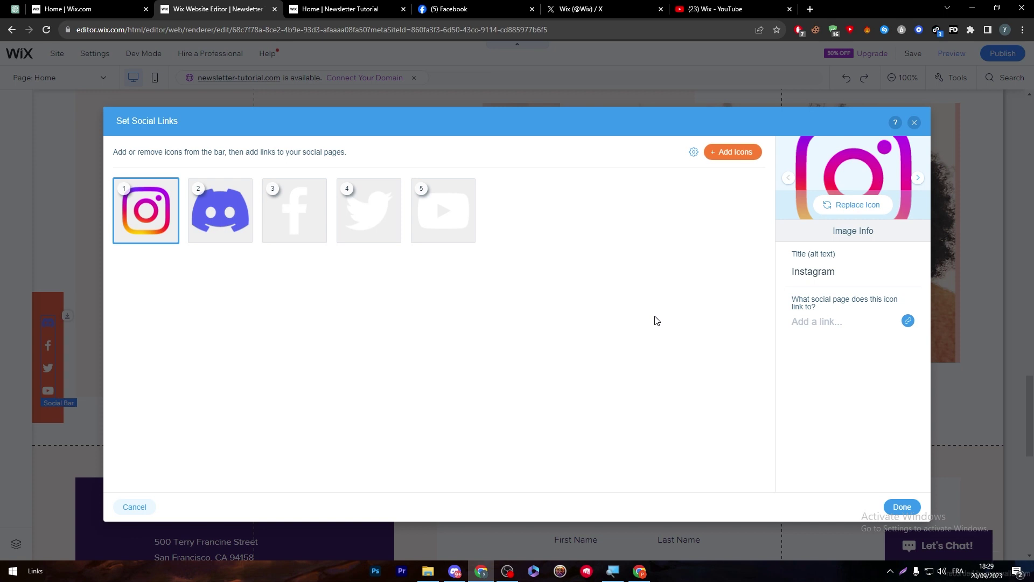
pyautogui.click(907, 320)
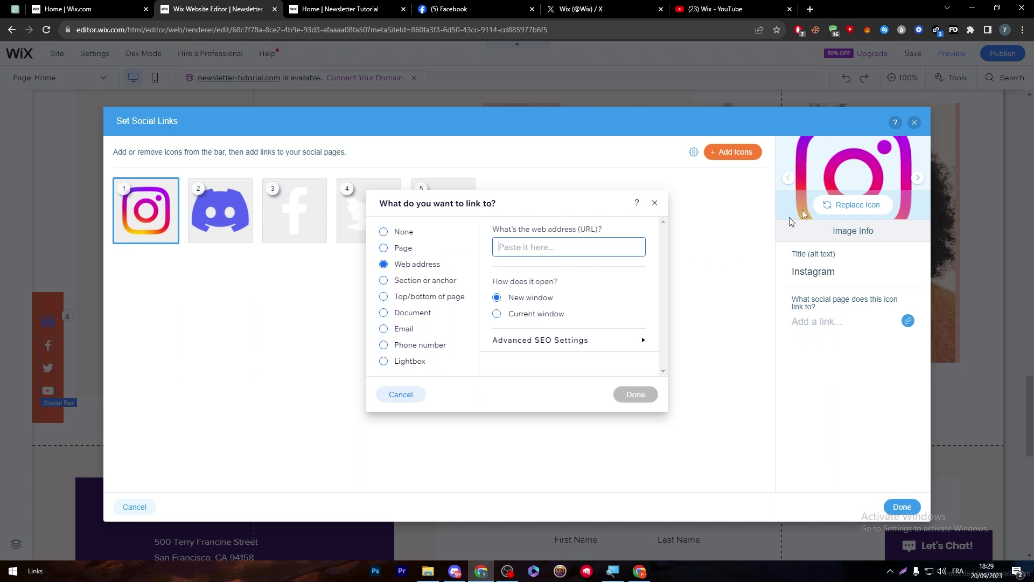
pyautogui.click(407, 249)
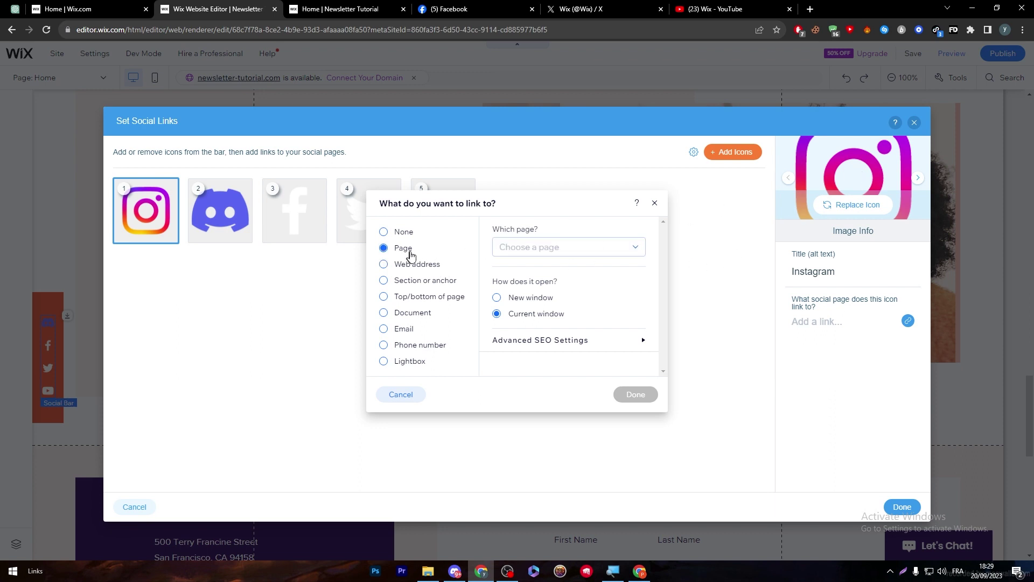
pyautogui.click(552, 252)
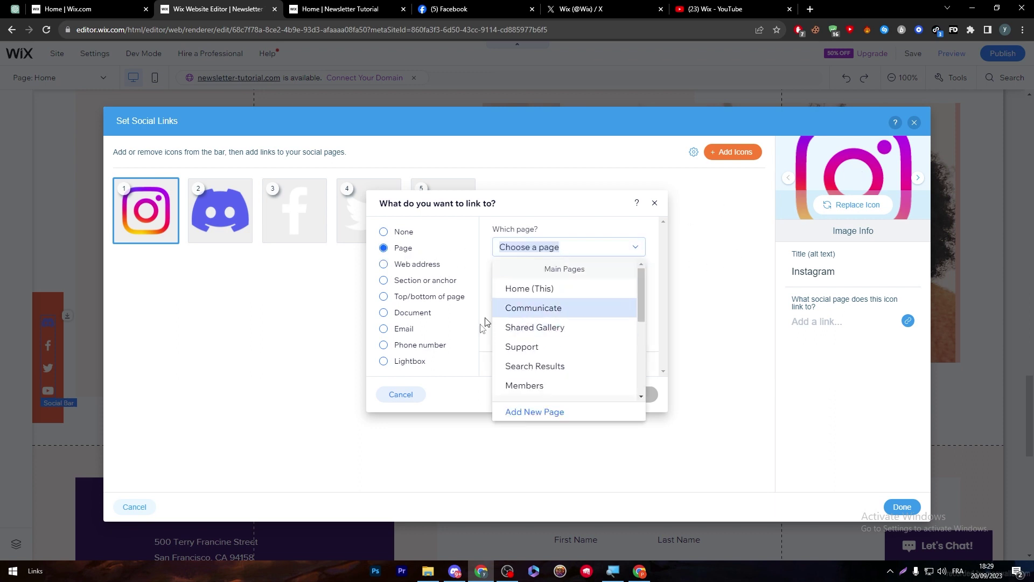
pyautogui.click(608, 254)
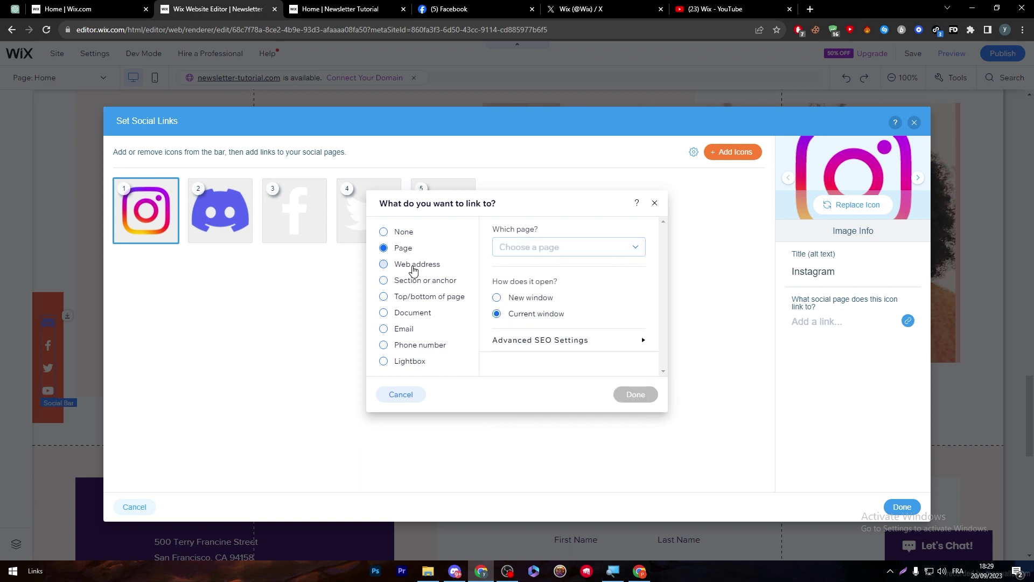
pyautogui.click(412, 265)
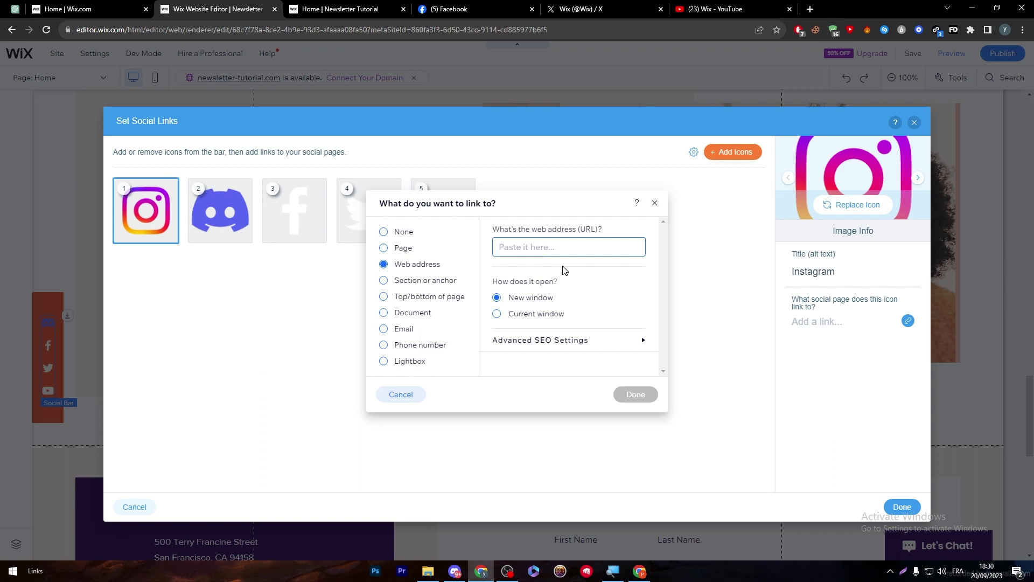
# Link the Instagram icon to the pasted profile URL in a new window and confirm both dialogs.
pyautogui.hotkey('ctrl', 'v')
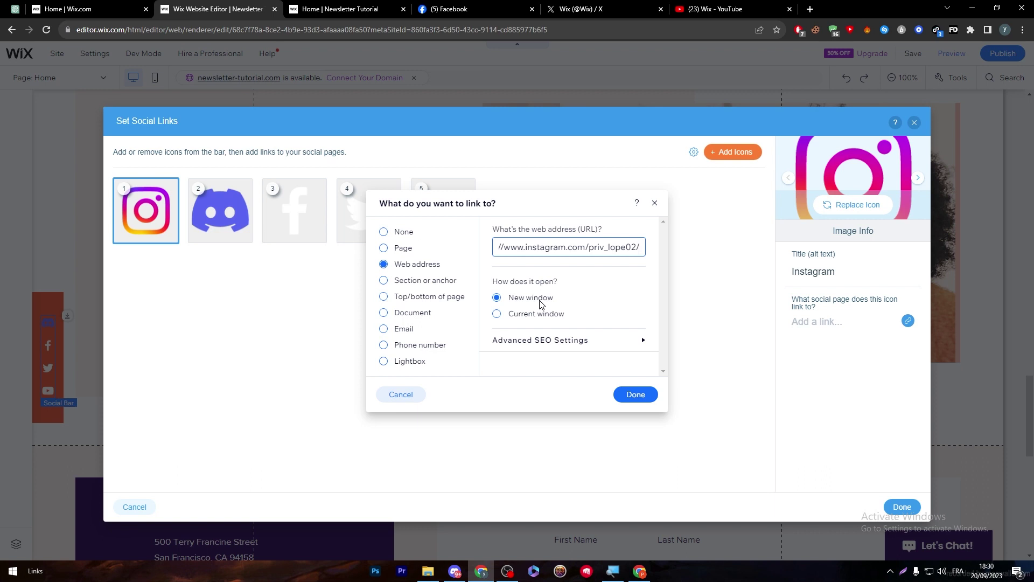
pyautogui.click(587, 391)
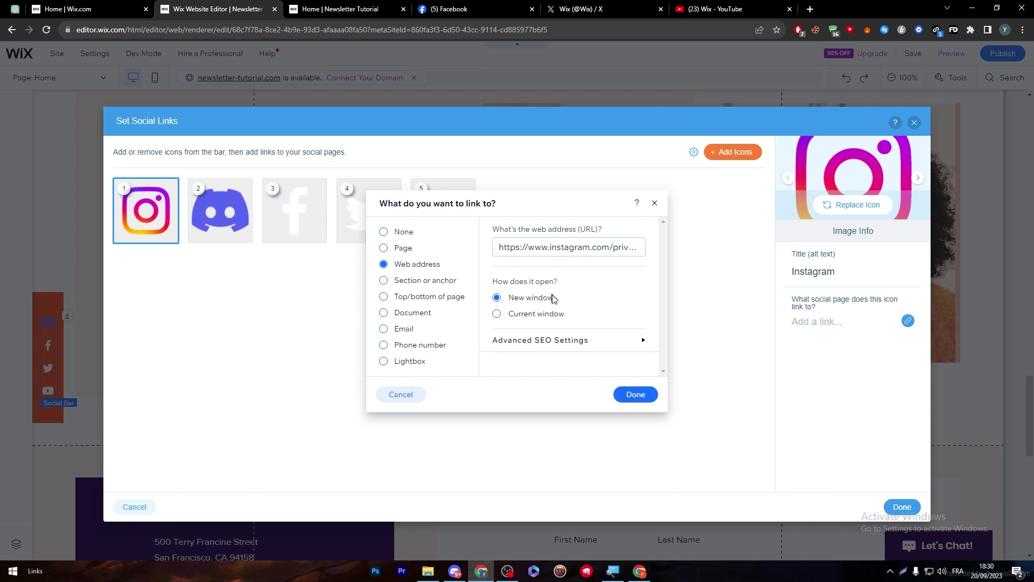
pyautogui.click(625, 394)
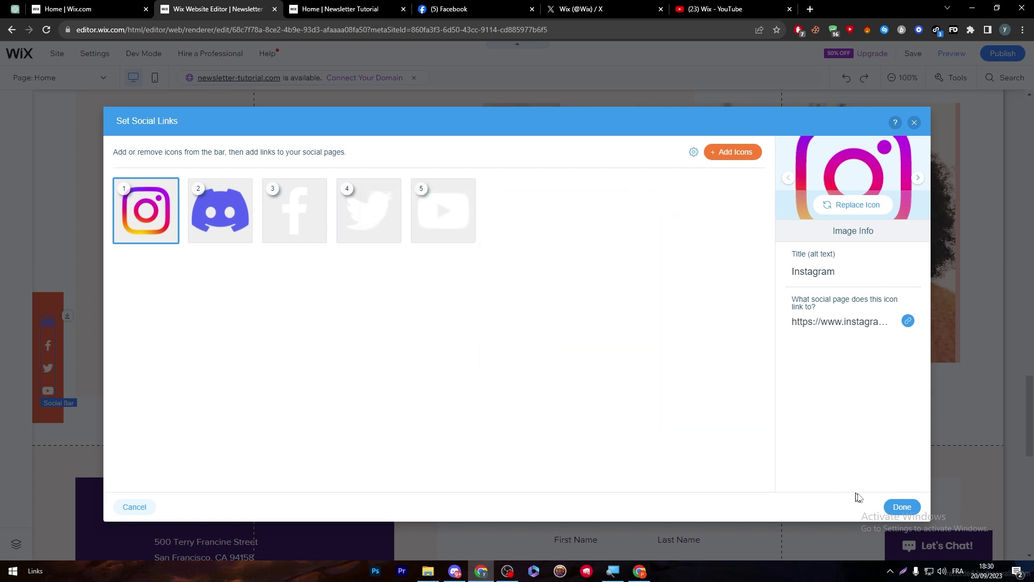
pyautogui.click(899, 506)
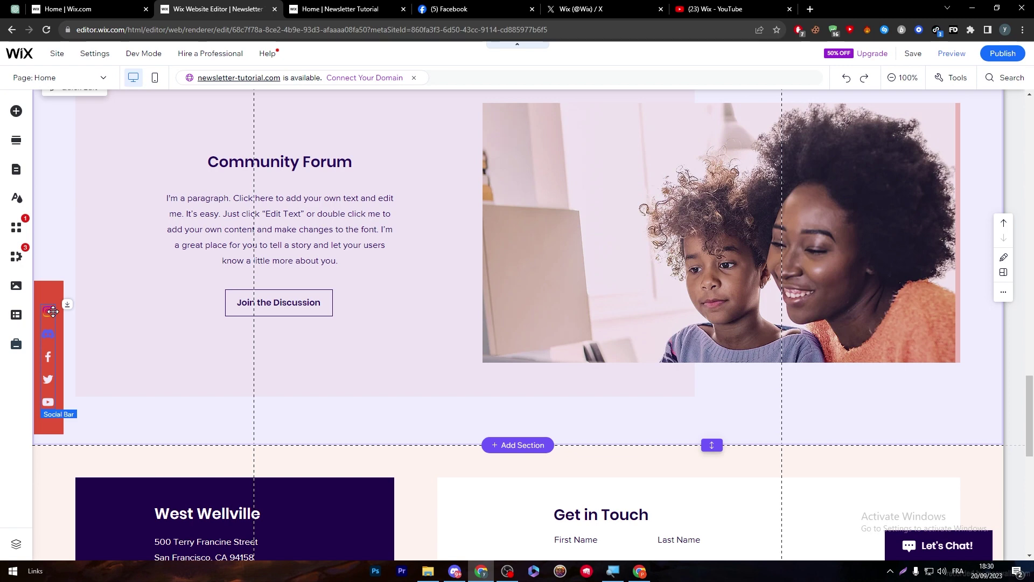
pyautogui.hotkey('ctrl', 'Tab')
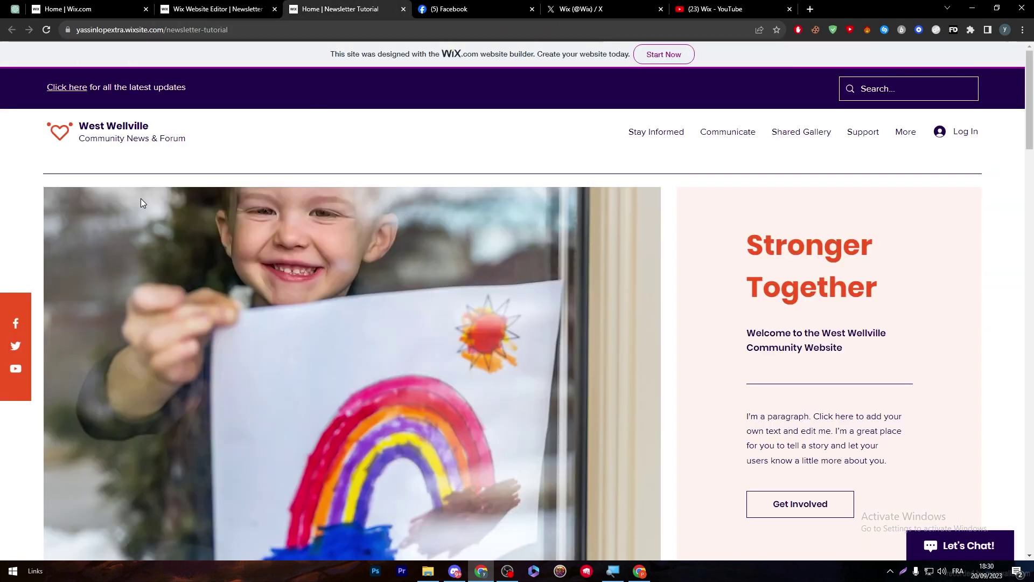
pyautogui.click(47, 30)
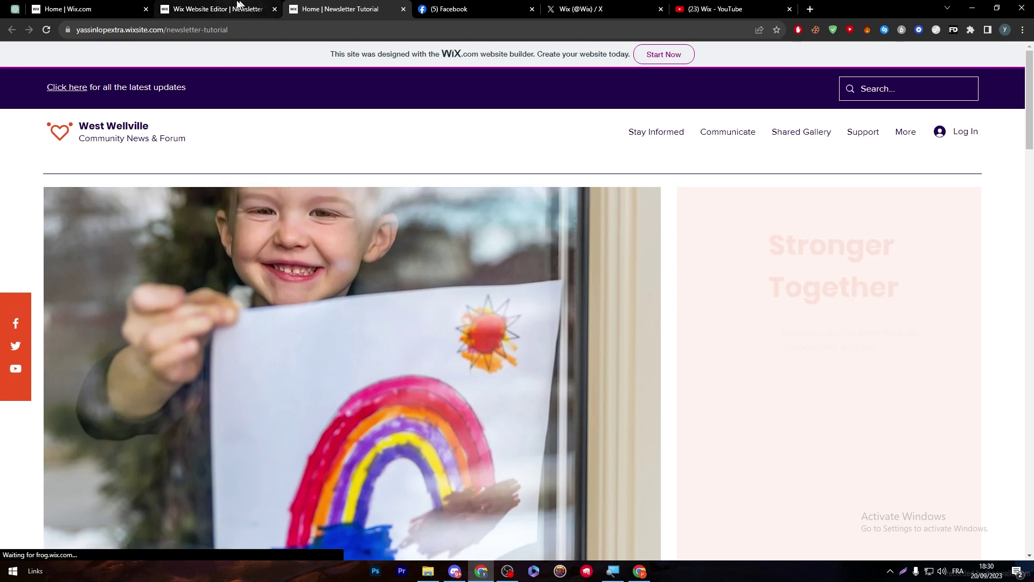
pyautogui.click(238, 7)
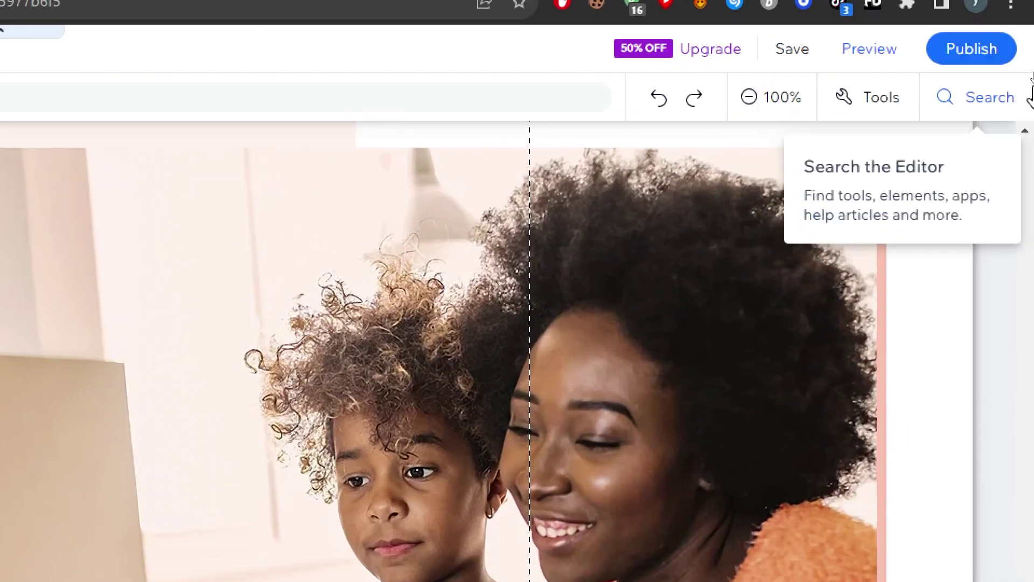
pyautogui.click(1006, 54)
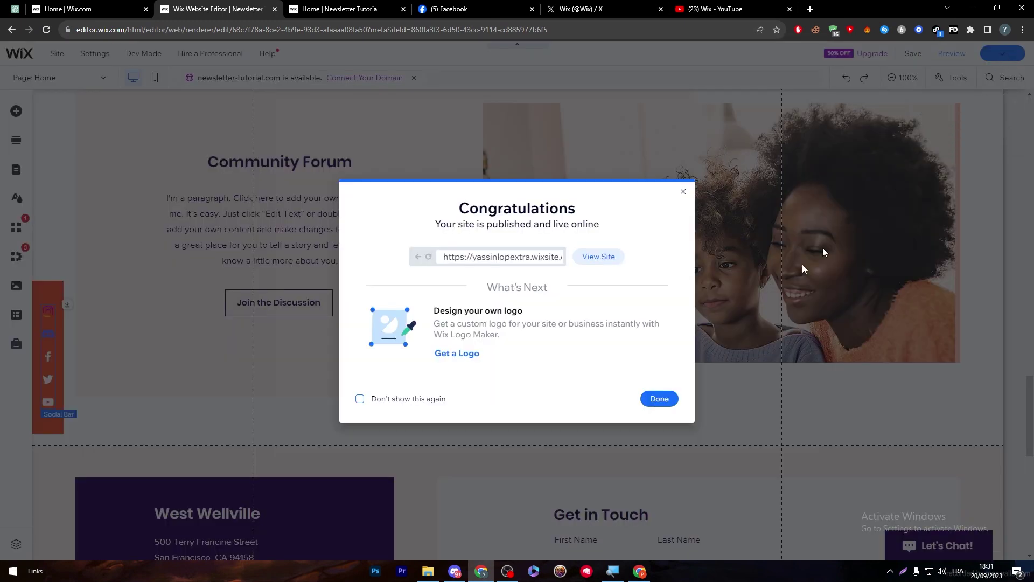
# Switch to the live site's browser tab and select its web address.
pyautogui.hotkey('ctrl', 'Tab')
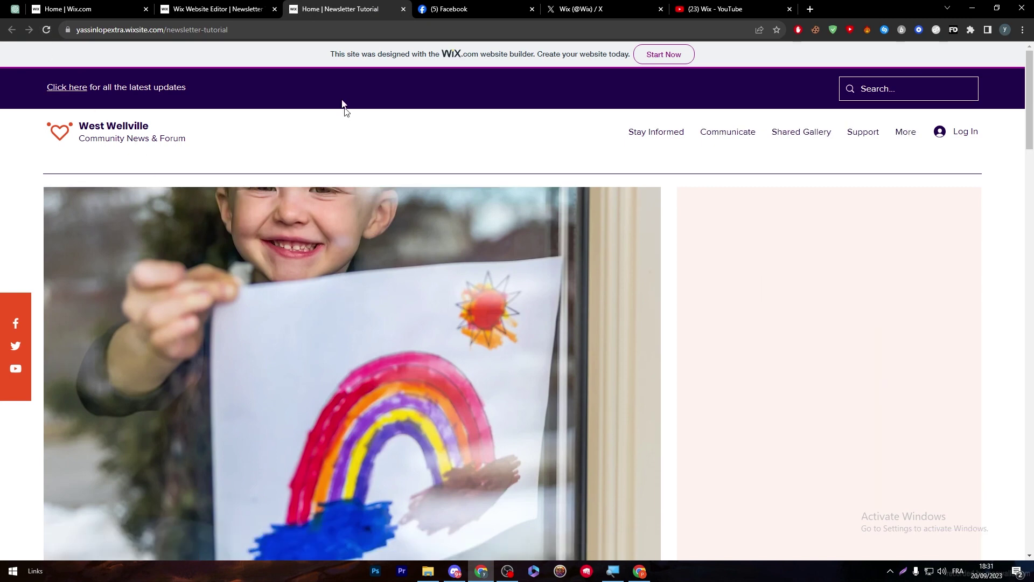
pyautogui.click(305, 29)
# Reload the live site, follow its Instagram icon to the linked profile, then return to the site tab.
pyautogui.press('Return')
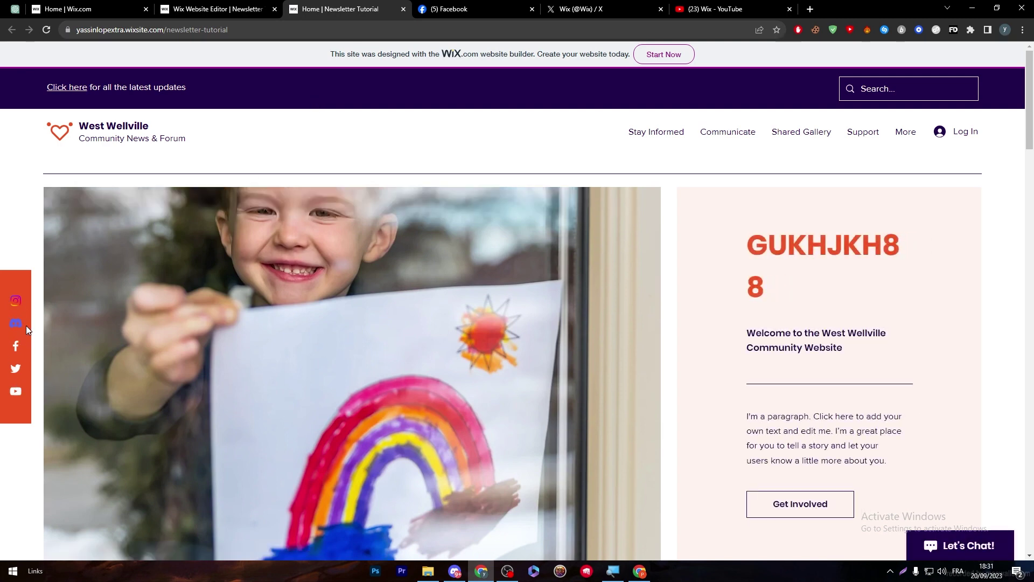
pyautogui.click(16, 300)
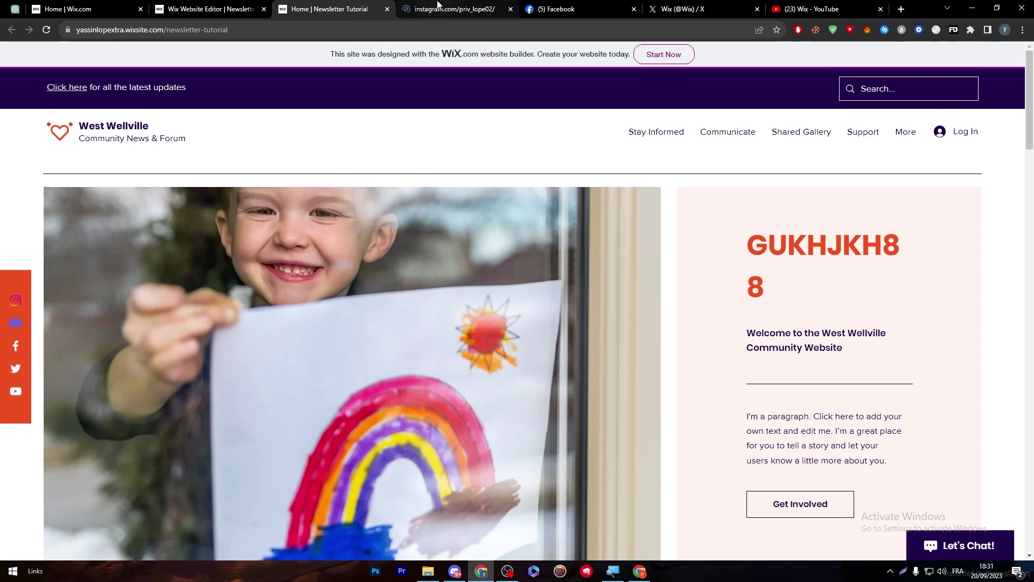
pyautogui.click(455, 10)
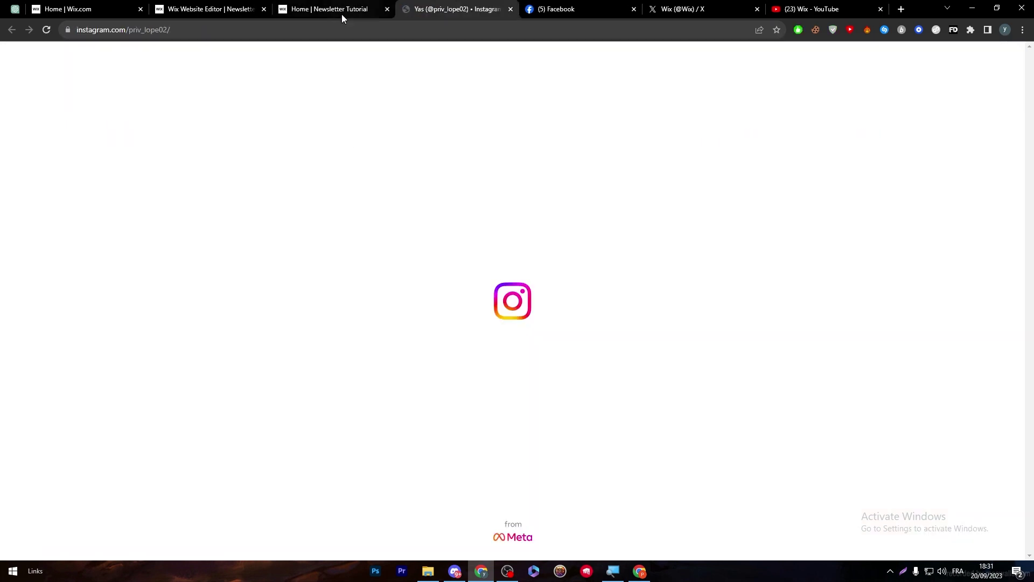
pyautogui.click(639, 571)
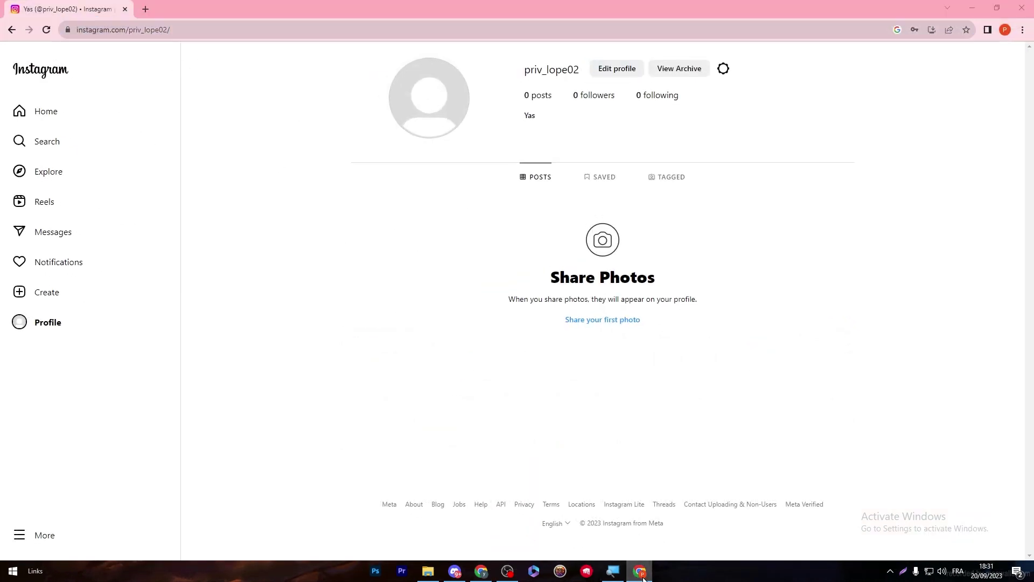
pyautogui.click(637, 571)
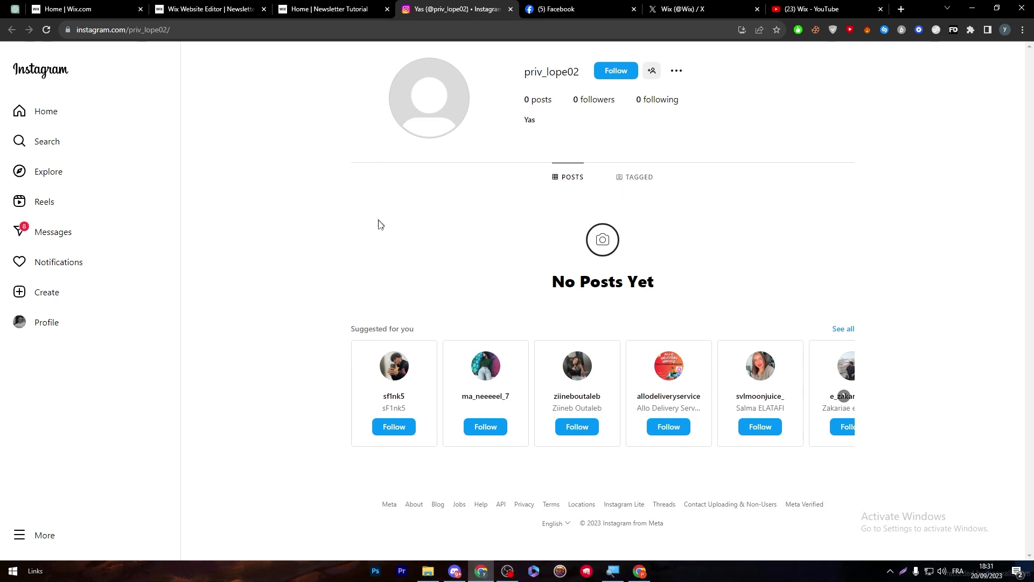
pyautogui.click(371, 9)
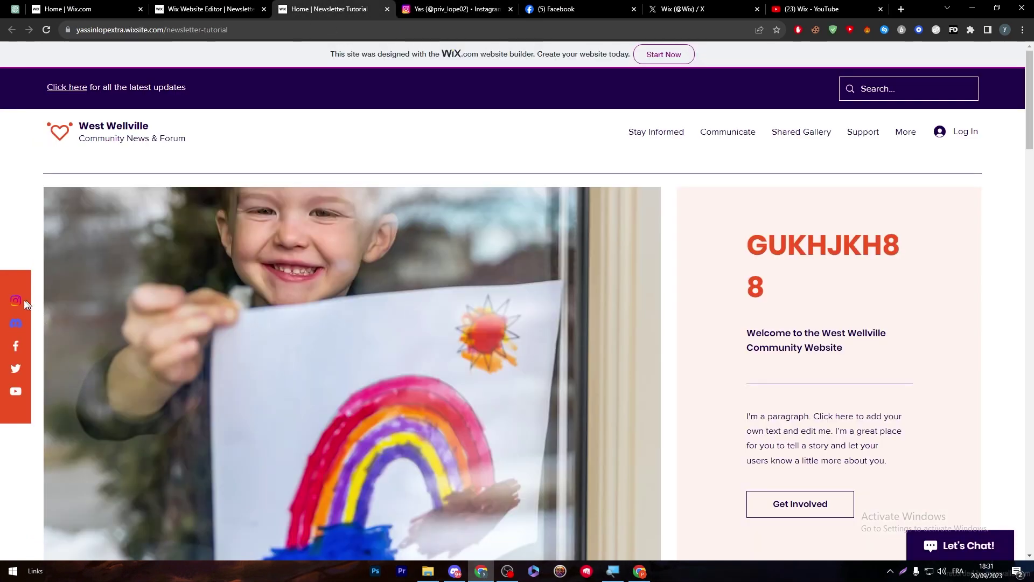
# Follow the Instagram icon again, then scroll down to the Contact / Follow Us footer section.
pyautogui.click(16, 311)
pyautogui.moveTo(1029, 130)
pyautogui.mouseDown()
pyautogui.moveTo(1028, 208)
pyautogui.moveTo(1032, 124)
pyautogui.mouseUp()
pyautogui.moveTo(1028, 114); pyautogui.dragTo(1027, 485)
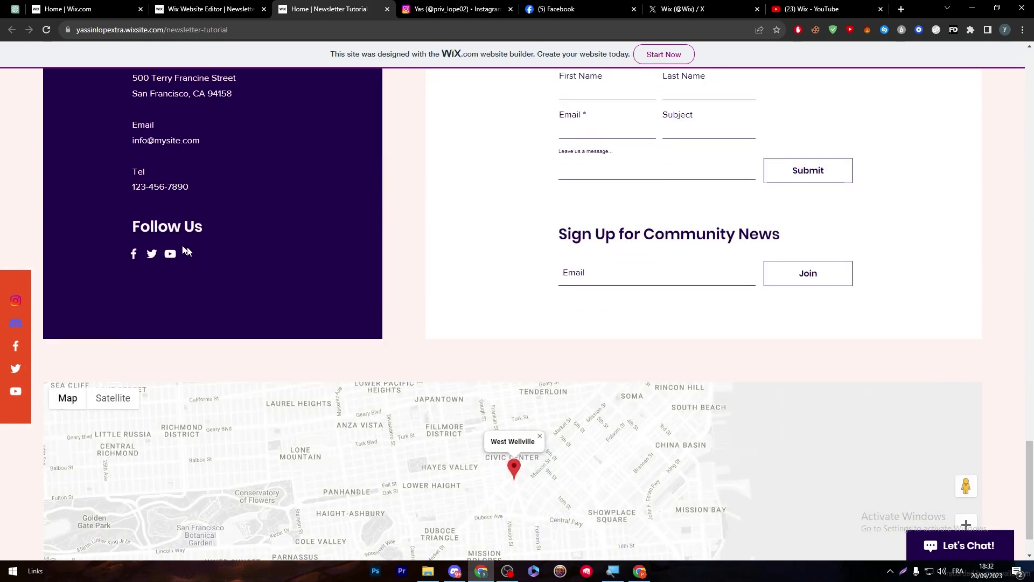